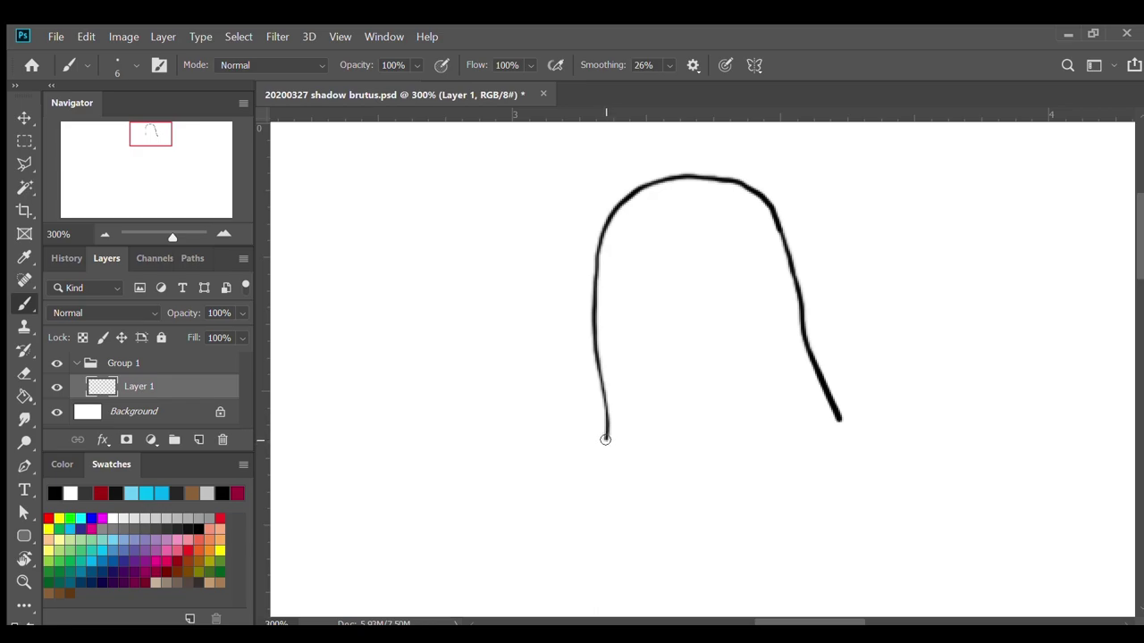
# Close the bottom of the hood outline with a curved brush stroke joining its two side lines.
pyautogui.moveTo(606, 431)
pyautogui.mouseDown()
pyautogui.moveTo(607, 453)
pyautogui.moveTo(628, 464)
pyautogui.moveTo(697, 469)
pyautogui.moveTo(837, 416)
pyautogui.mouseUp()
pyautogui.scroll(-3, 916, 292)
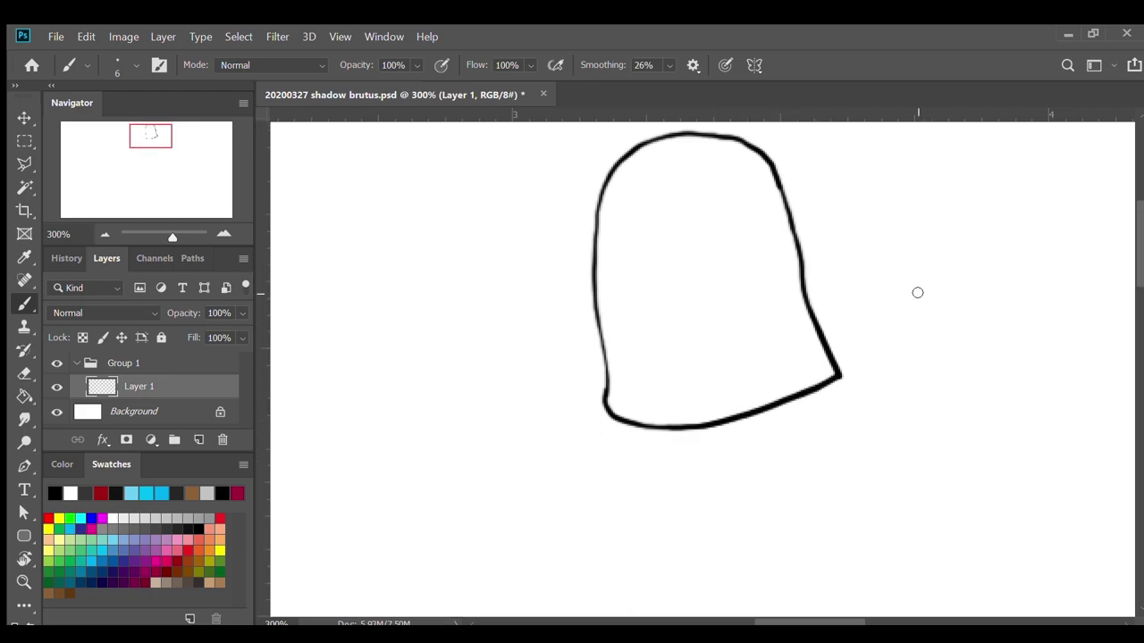
pyautogui.scroll(-1, 916, 292)
pyautogui.scroll(2, 916, 291)
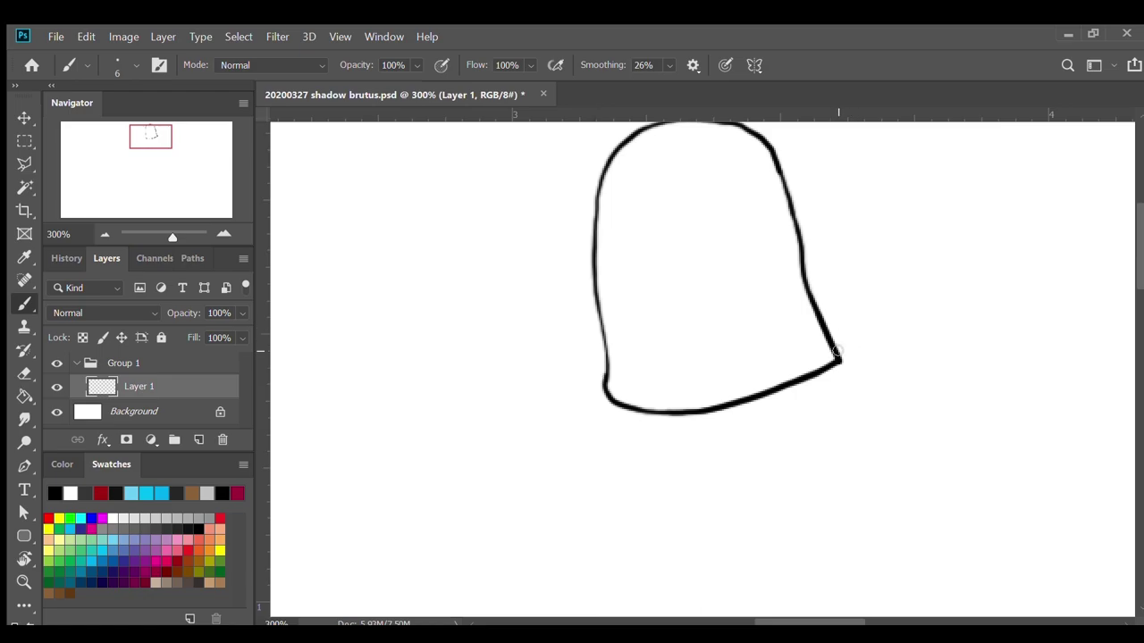
# Draw the neckline below the hood and the two curved jacket opening edges running down the chest.
pyautogui.moveTo(840, 355); pyautogui.dragTo(863, 377)
pyautogui.moveTo(865, 379)
pyautogui.mouseDown()
pyautogui.moveTo(840, 413)
pyautogui.moveTo(748, 480)
pyautogui.moveTo(701, 557)
pyautogui.mouseUp()
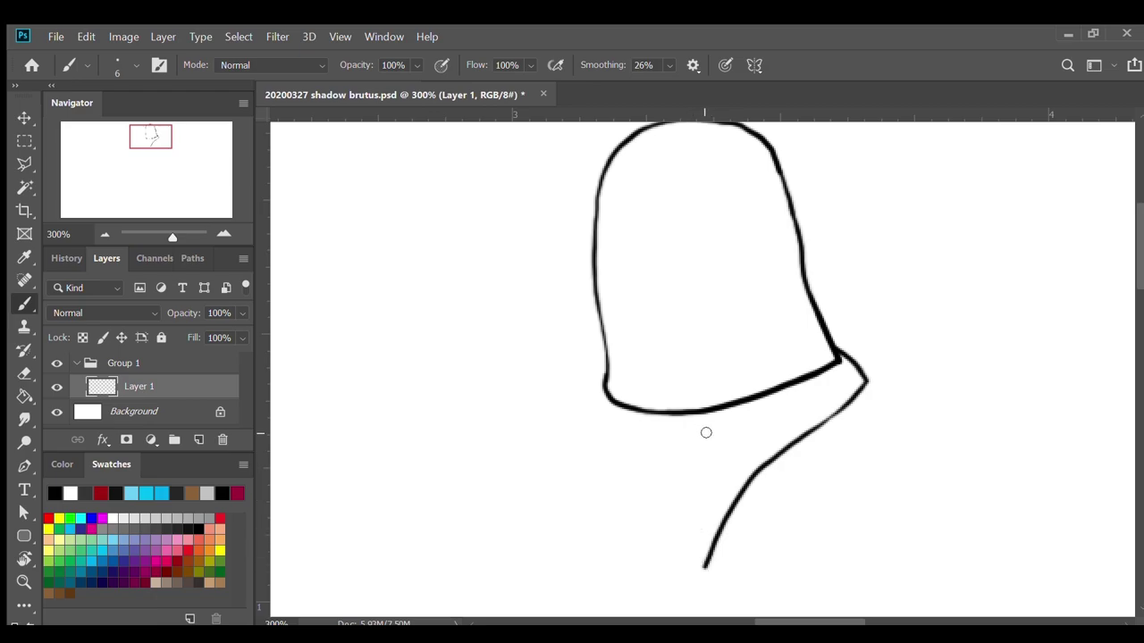
pyautogui.scroll(-1, 716, 443)
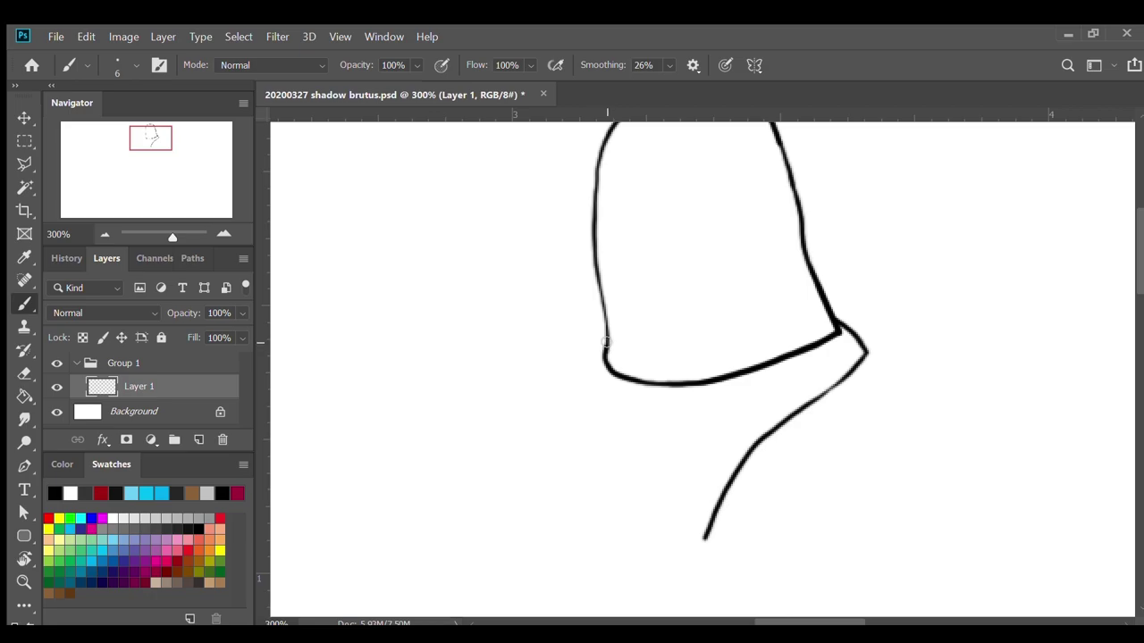
pyautogui.moveTo(606, 339)
pyautogui.mouseDown()
pyautogui.moveTo(575, 448)
pyautogui.moveTo(597, 535)
pyautogui.mouseUp()
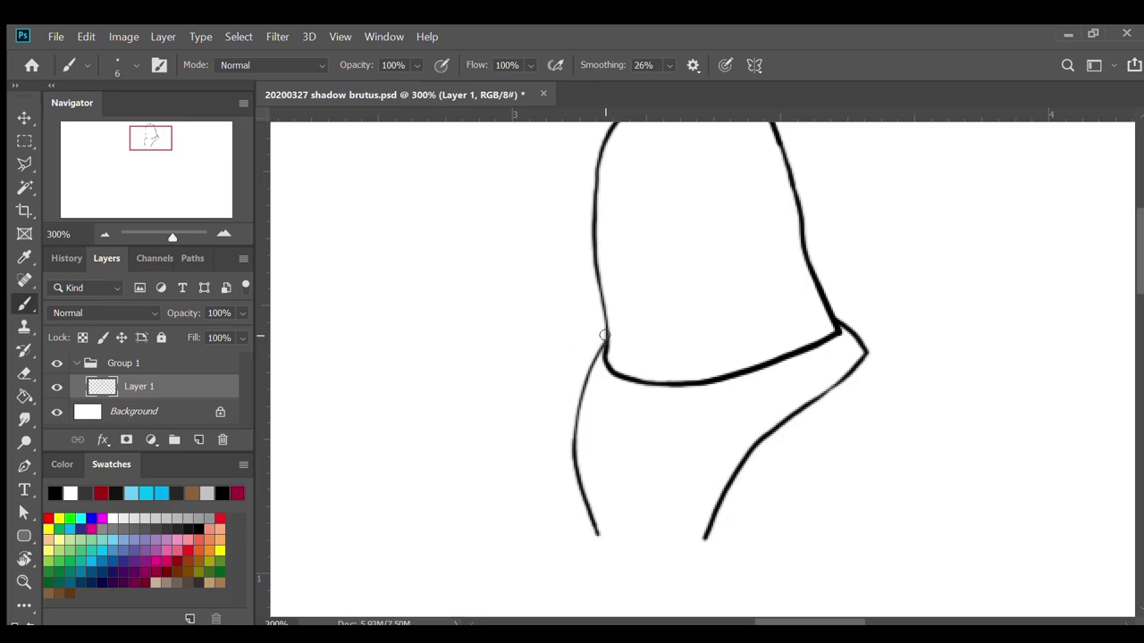
# Draw the notched jacket lapel on the left side of the figure, running down from the hood's lower corner.
pyautogui.moveTo(607, 335); pyautogui.dragTo(547, 369)
pyautogui.moveTo(557, 368)
pyautogui.mouseDown()
pyautogui.moveTo(518, 432)
pyautogui.moveTo(517, 455)
pyautogui.moveTo(540, 468)
pyautogui.mouseUp()
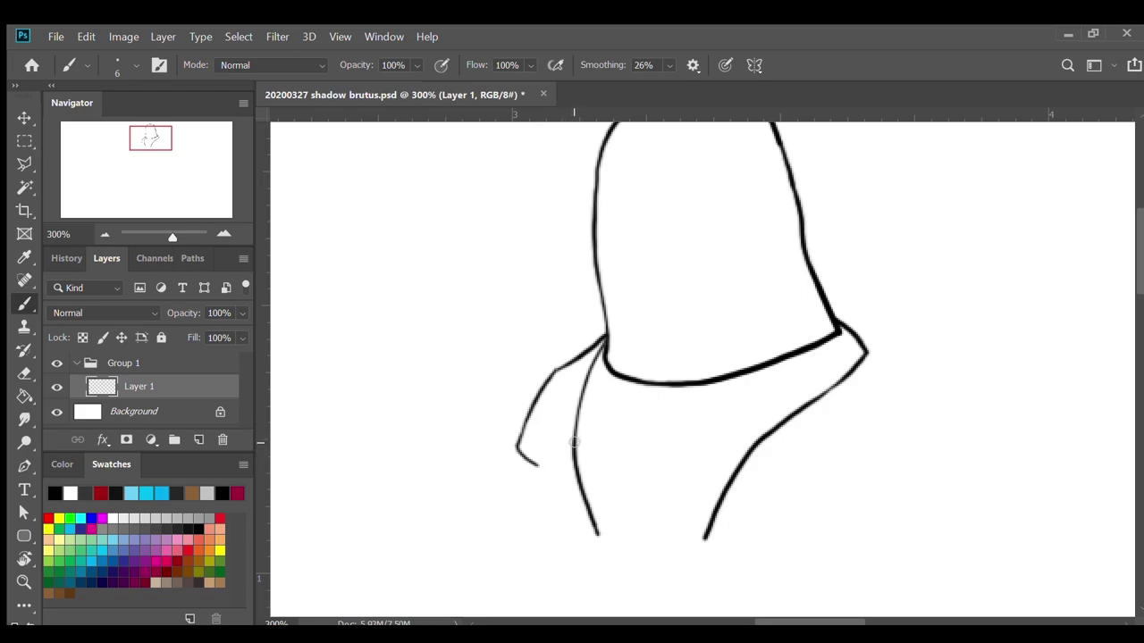
pyautogui.moveTo(573, 442)
pyautogui.mouseDown()
pyautogui.moveTo(534, 466)
pyautogui.moveTo(512, 461)
pyautogui.mouseUp()
pyautogui.moveTo(514, 463); pyautogui.dragTo(536, 535)
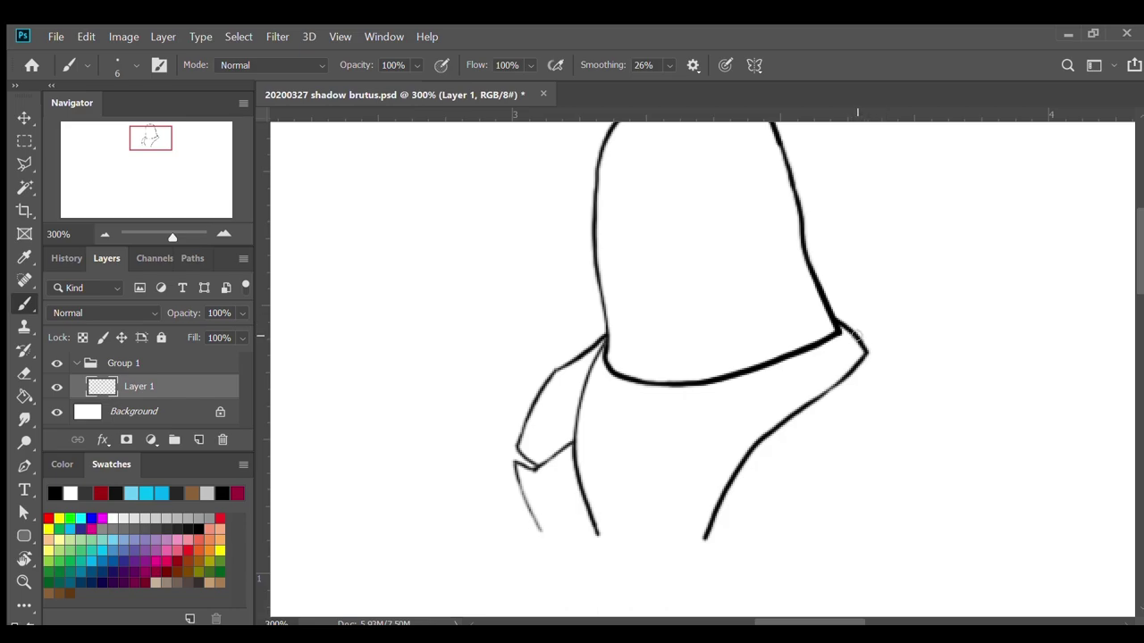
# Draw the matching notched jacket lapel on the right side of the figure.
pyautogui.moveTo(867, 342)
pyautogui.mouseDown()
pyautogui.moveTo(909, 368)
pyautogui.moveTo(910, 397)
pyautogui.moveTo(874, 443)
pyautogui.moveTo(835, 460)
pyautogui.mouseUp()
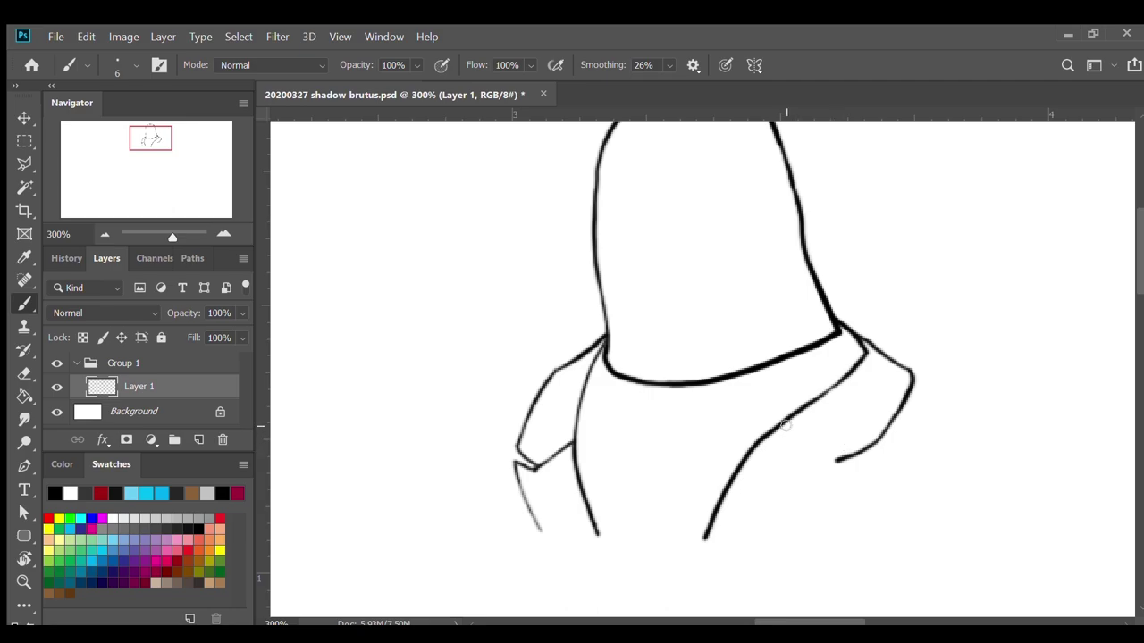
pyautogui.moveTo(780, 428); pyautogui.dragTo(848, 466)
pyautogui.moveTo(846, 463); pyautogui.dragTo(774, 538)
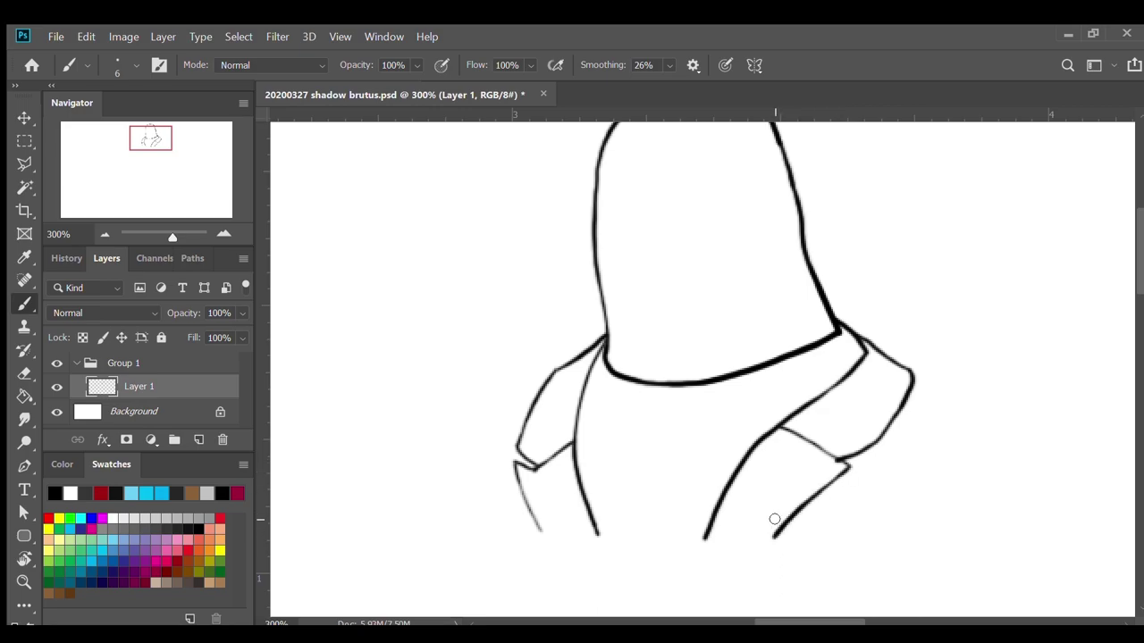
# Outline the mask's forehead and rounded cheek curves inside the hood.
pyautogui.scroll(2, 774, 513)
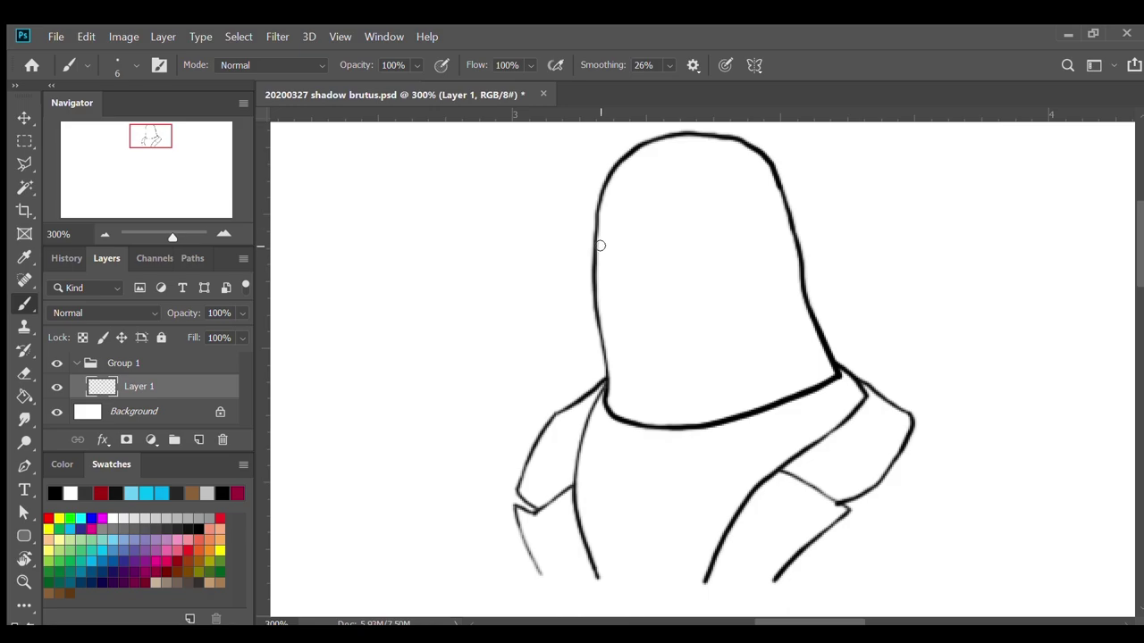
pyautogui.moveTo(603, 240)
pyautogui.mouseDown()
pyautogui.moveTo(599, 286)
pyautogui.moveTo(625, 319)
pyautogui.mouseUp()
pyautogui.moveTo(733, 301)
pyautogui.mouseDown()
pyautogui.moveTo(761, 261)
pyautogui.moveTo(757, 235)
pyautogui.moveTo(736, 218)
pyautogui.mouseUp()
pyautogui.moveTo(597, 259)
pyautogui.mouseDown()
pyautogui.moveTo(617, 192)
pyautogui.moveTo(644, 175)
pyautogui.moveTo(704, 172)
pyautogui.moveTo(738, 221)
pyautogui.mouseUp()
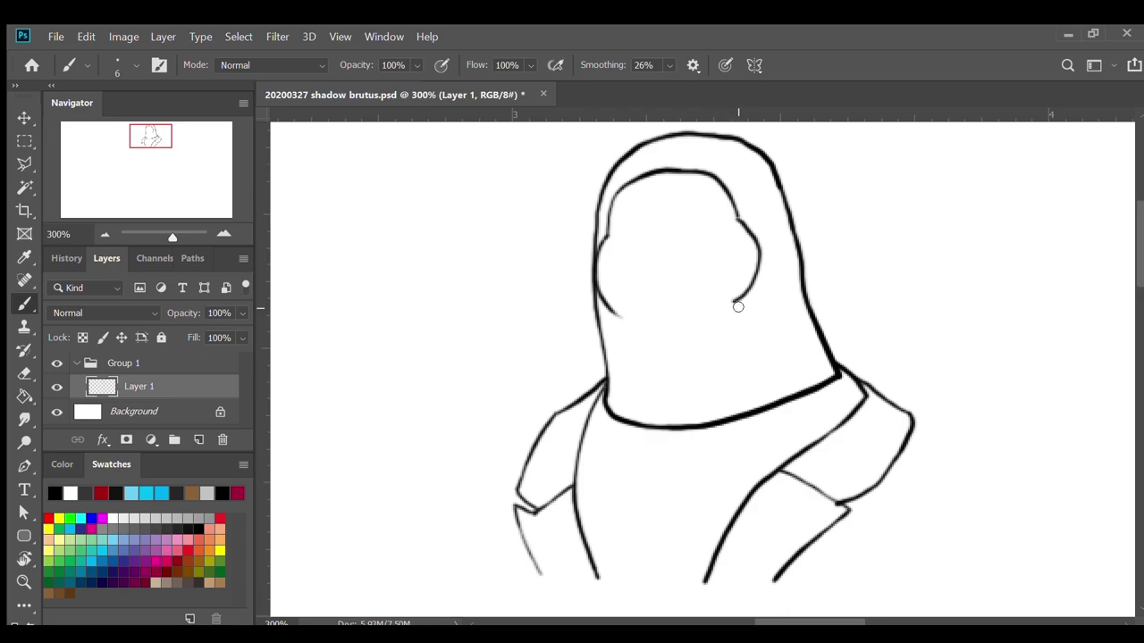
# Complete the mask's lower outline with small cheek notches and a narrow, flat-bottomed jaw.
pyautogui.moveTo(734, 301); pyautogui.dragTo(728, 314)
pyautogui.moveTo(614, 311); pyautogui.dragTo(625, 323)
pyautogui.moveTo(630, 324); pyautogui.dragTo(636, 323)
pyautogui.moveTo(729, 315)
pyautogui.mouseDown()
pyautogui.moveTo(711, 315)
pyautogui.moveTo(700, 357)
pyautogui.mouseUp()
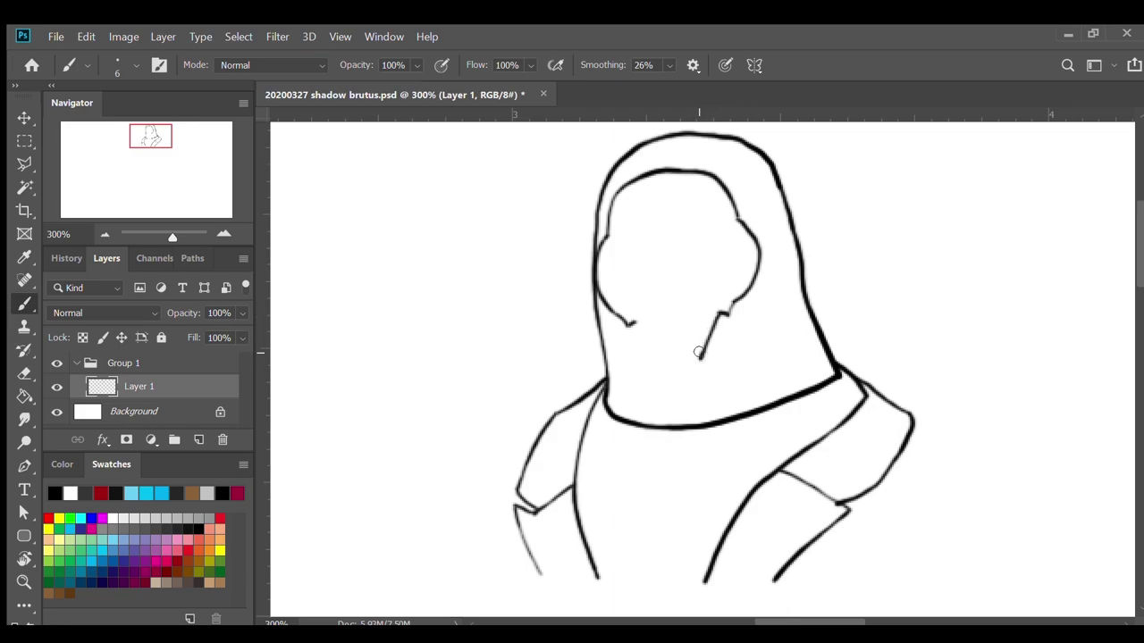
pyautogui.moveTo(632, 323)
pyautogui.mouseDown()
pyautogui.moveTo(657, 368)
pyautogui.moveTo(702, 354)
pyautogui.mouseUp()
pyautogui.hotkey('ctrl', 'z')
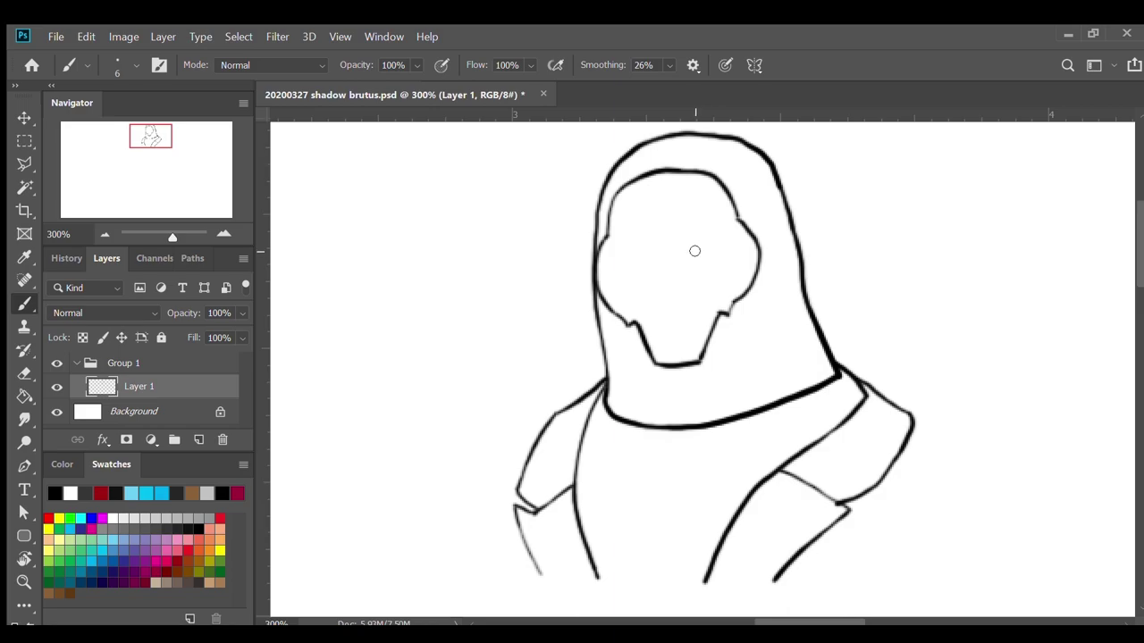
# Outline two rounded eye openings on the mask and connect them with a thin bridge line.
pyautogui.moveTo(697, 251); pyautogui.dragTo(695, 247)
pyautogui.moveTo(697, 250); pyautogui.dragTo(734, 242)
pyautogui.moveTo(732, 243); pyautogui.dragTo(744, 257)
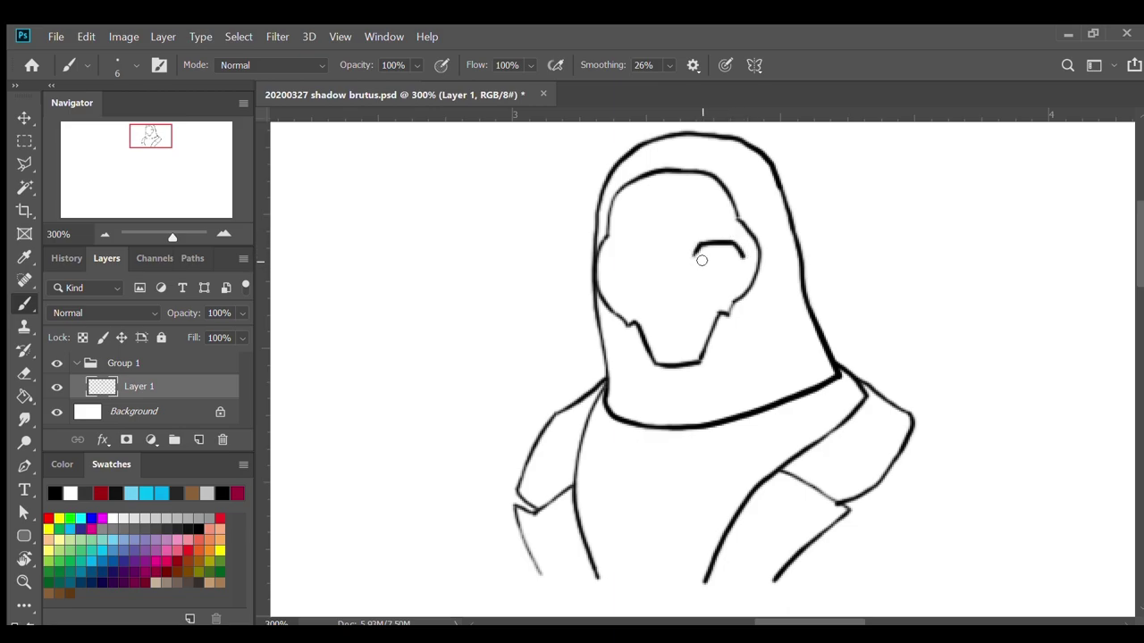
pyautogui.moveTo(694, 256)
pyautogui.mouseDown()
pyautogui.moveTo(702, 274)
pyautogui.moveTo(740, 273)
pyautogui.moveTo(719, 281)
pyautogui.moveTo(746, 264)
pyautogui.mouseUp()
pyautogui.moveTo(606, 255)
pyautogui.mouseDown()
pyautogui.moveTo(649, 247)
pyautogui.moveTo(648, 268)
pyautogui.moveTo(618, 278)
pyautogui.moveTo(652, 260)
pyautogui.mouseUp()
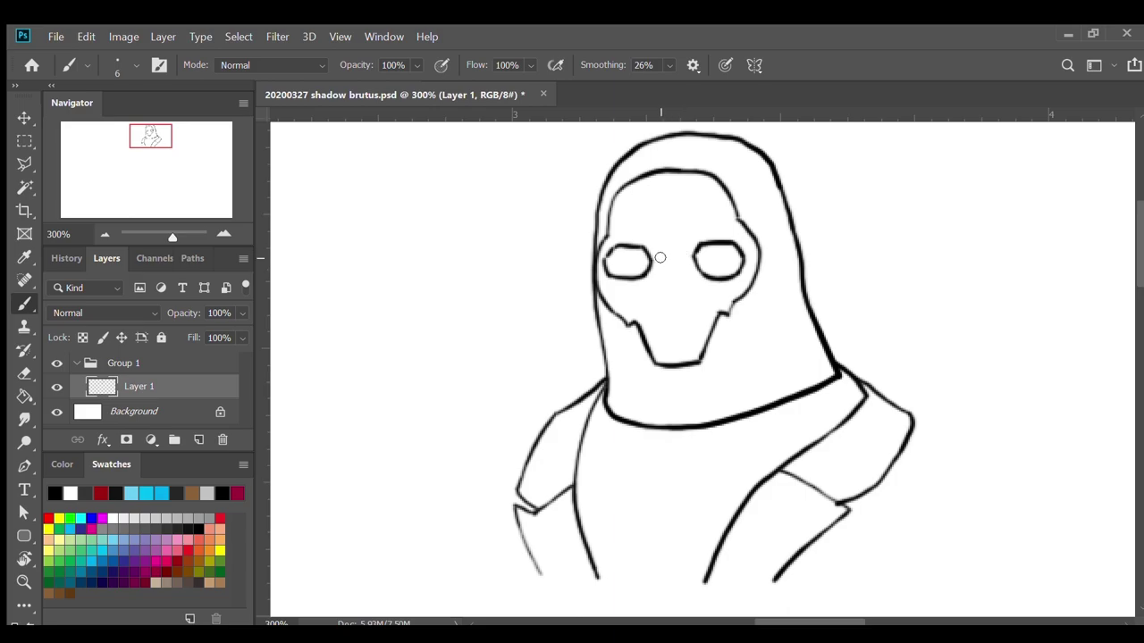
pyautogui.moveTo(651, 259); pyautogui.dragTo(696, 259)
# Add three vertical mouth slits to the mask and draw both eyes with thick dark rims and pupils.
pyautogui.moveTo(662, 334)
pyautogui.mouseDown()
pyautogui.moveTo(674, 322)
pyautogui.moveTo(676, 350)
pyautogui.moveTo(675, 318)
pyautogui.moveTo(677, 344)
pyautogui.moveTo(664, 350)
pyautogui.moveTo(661, 317)
pyautogui.moveTo(662, 340)
pyautogui.moveTo(687, 349)
pyautogui.moveTo(687, 317)
pyautogui.moveTo(688, 328)
pyautogui.mouseUp()
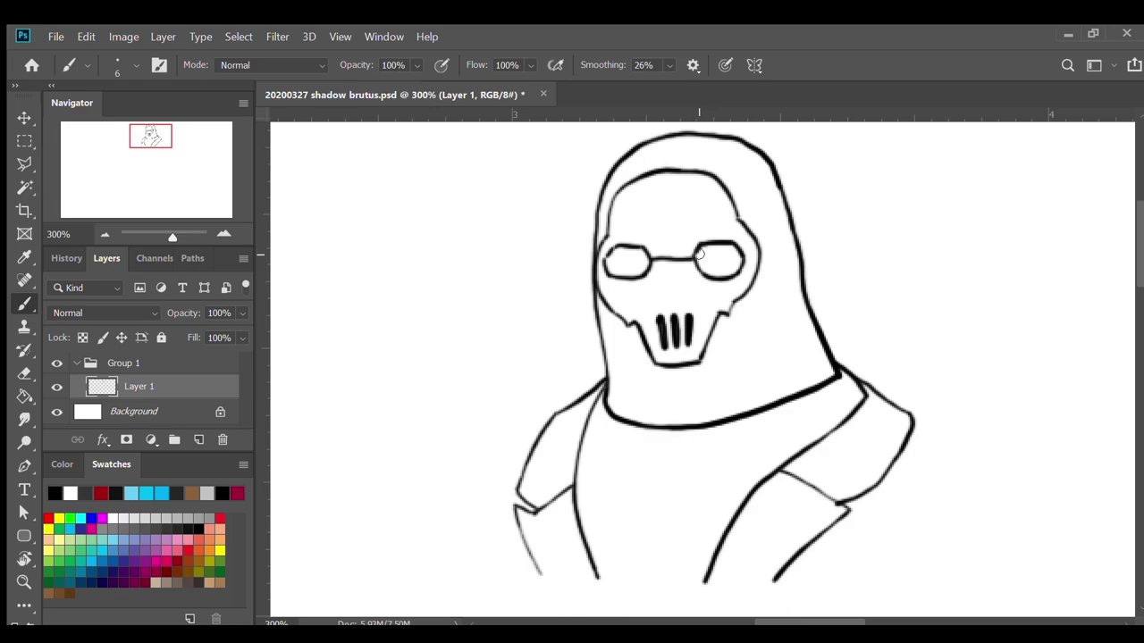
pyautogui.moveTo(697, 244)
pyautogui.mouseDown()
pyautogui.moveTo(741, 256)
pyautogui.moveTo(697, 260)
pyautogui.moveTo(716, 277)
pyautogui.moveTo(738, 265)
pyautogui.moveTo(734, 274)
pyautogui.moveTo(737, 242)
pyautogui.moveTo(745, 251)
pyautogui.moveTo(711, 248)
pyautogui.mouseUp()
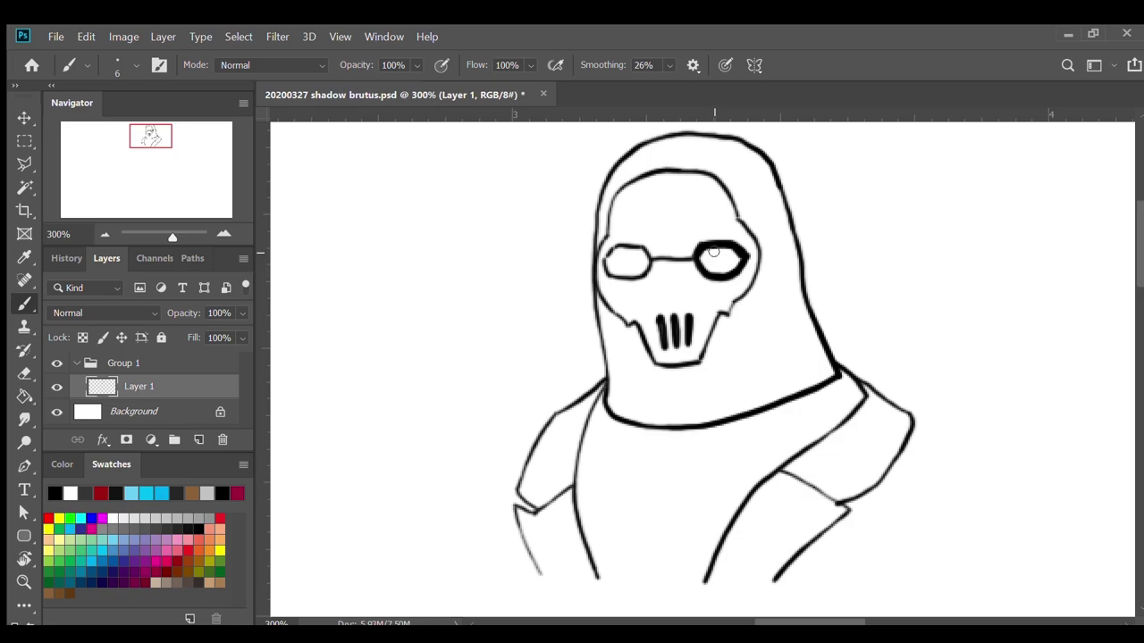
pyautogui.moveTo(712, 254)
pyautogui.mouseDown()
pyautogui.moveTo(738, 259)
pyautogui.moveTo(711, 267)
pyautogui.moveTo(734, 266)
pyautogui.moveTo(721, 253)
pyautogui.mouseUp()
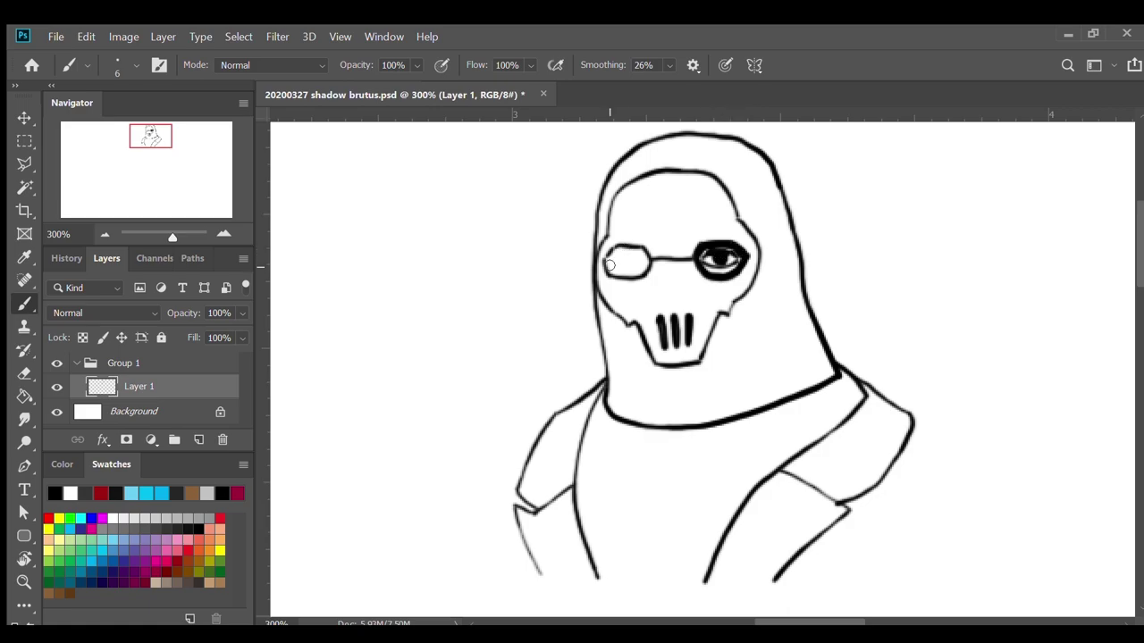
pyautogui.moveTo(603, 260)
pyautogui.mouseDown()
pyautogui.moveTo(637, 250)
pyautogui.moveTo(623, 243)
pyautogui.moveTo(649, 261)
pyautogui.moveTo(607, 263)
pyautogui.moveTo(634, 276)
pyautogui.moveTo(648, 258)
pyautogui.moveTo(615, 256)
pyautogui.moveTo(646, 262)
pyautogui.moveTo(615, 258)
pyautogui.moveTo(627, 266)
pyautogui.moveTo(724, 251)
pyautogui.mouseUp()
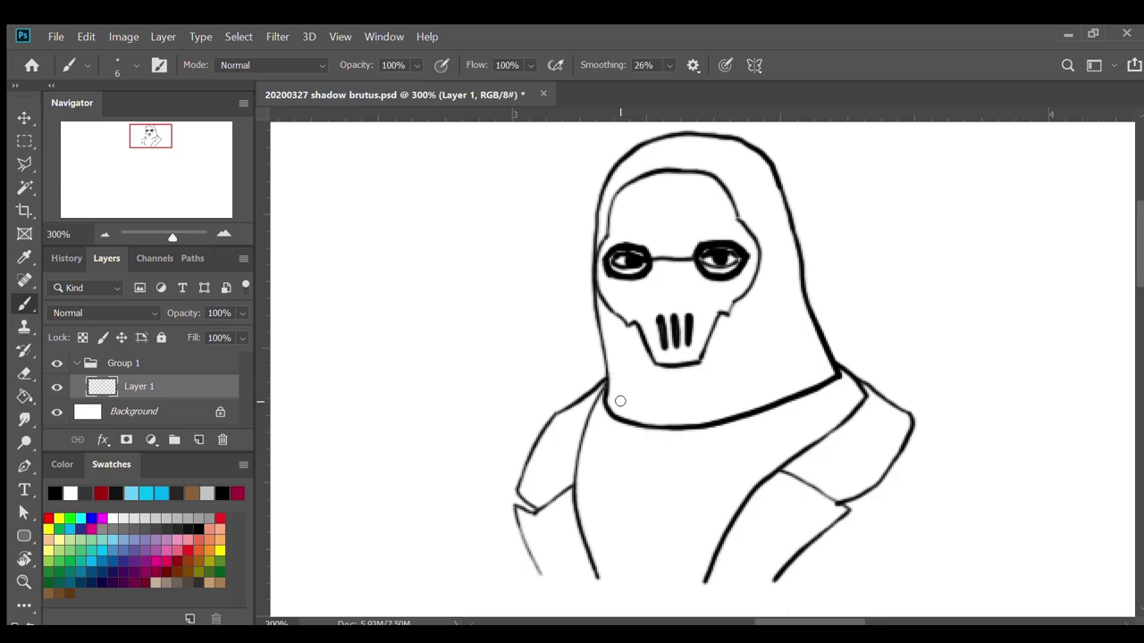
# Add fold lines to the lower hood and draw both pointed shirt collar flaps beneath it.
pyautogui.moveTo(609, 382); pyautogui.dragTo(625, 413)
pyautogui.moveTo(738, 417); pyautogui.dragTo(780, 345)
pyautogui.moveTo(663, 427); pyautogui.dragTo(637, 464)
pyautogui.moveTo(678, 431)
pyautogui.mouseDown()
pyautogui.moveTo(698, 488)
pyautogui.moveTo(774, 467)
pyautogui.mouseUp()
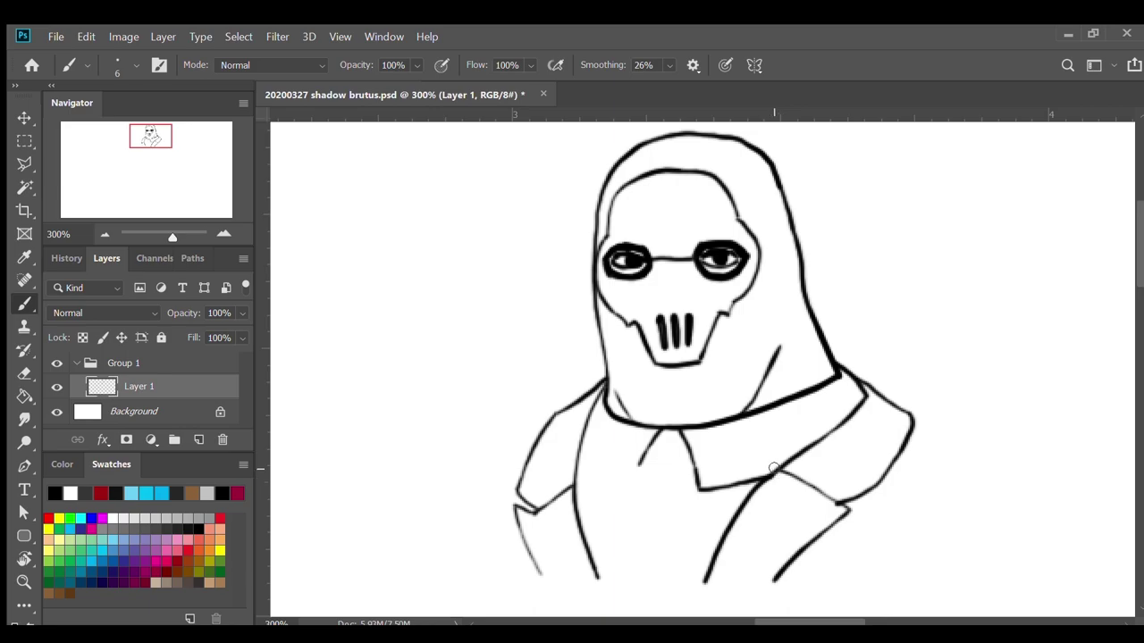
pyautogui.moveTo(639, 467); pyautogui.dragTo(634, 478)
pyautogui.moveTo(634, 485); pyautogui.dragTo(574, 452)
# Draw the tie knot between the collar flaps and the tie hanging below it with a crease line.
pyautogui.moveTo(649, 452)
pyautogui.mouseDown()
pyautogui.moveTo(643, 482)
pyautogui.moveTo(681, 469)
pyautogui.moveTo(659, 484)
pyautogui.moveTo(675, 481)
pyautogui.mouseUp()
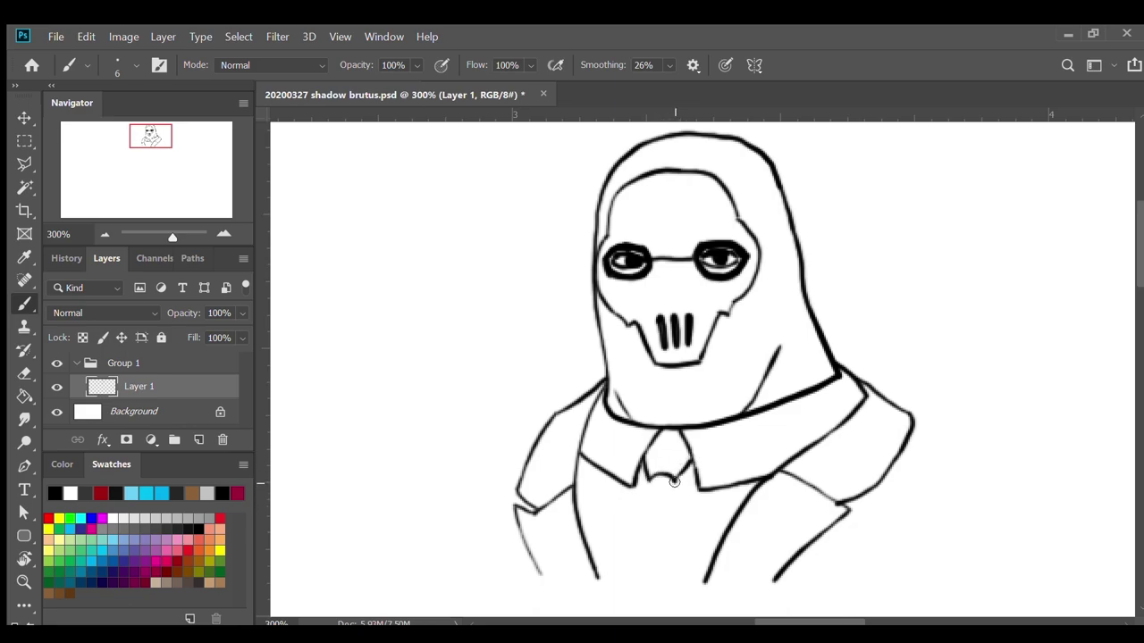
pyautogui.moveTo(676, 482); pyautogui.dragTo(678, 581)
pyautogui.moveTo(652, 476); pyautogui.dragTo(627, 579)
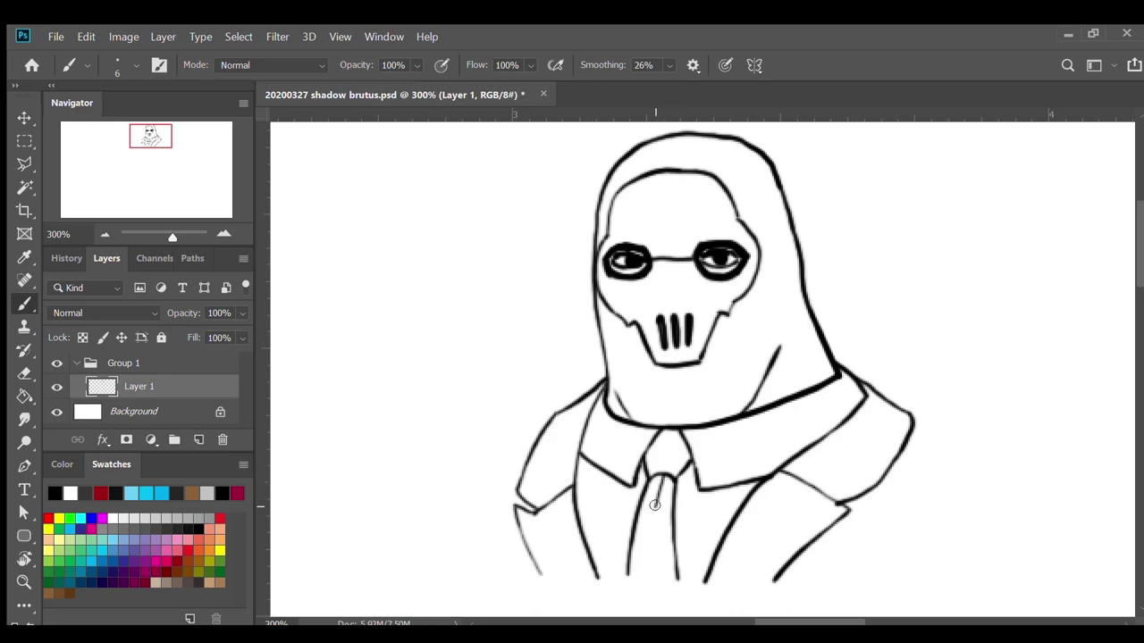
# Draw the shoulder, outer arm and waist contour down the right side of the figure at 200% zoom.
pyautogui.scroll(-3, 654, 504)
pyautogui.scroll(1, 717, 499)
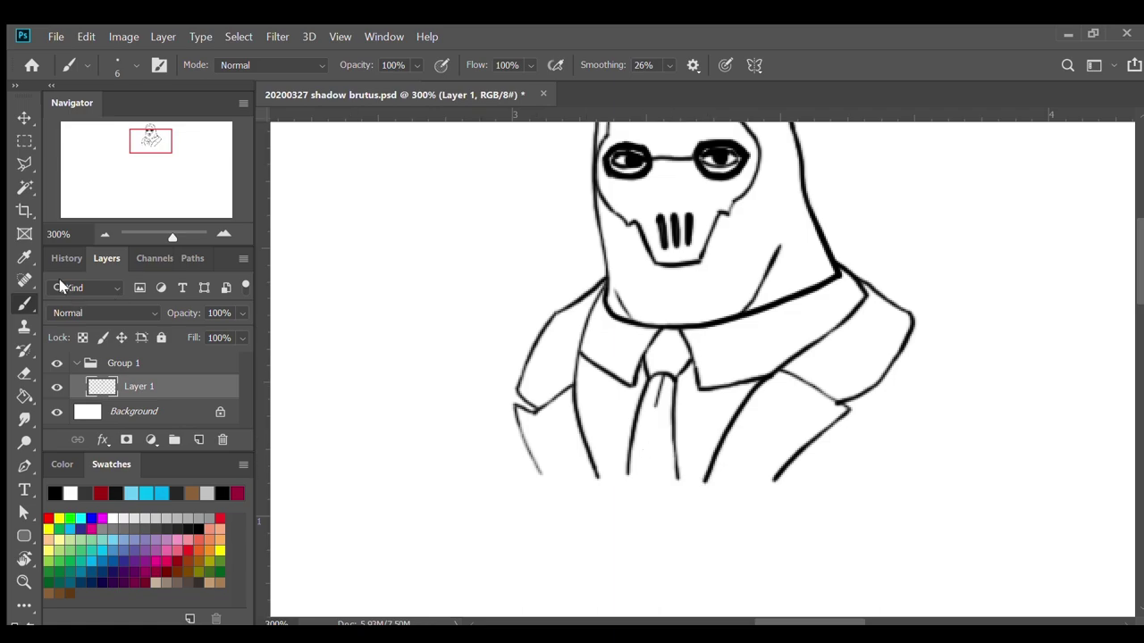
pyautogui.click(103, 234)
pyautogui.moveTo(163, 153); pyautogui.dragTo(166, 155)
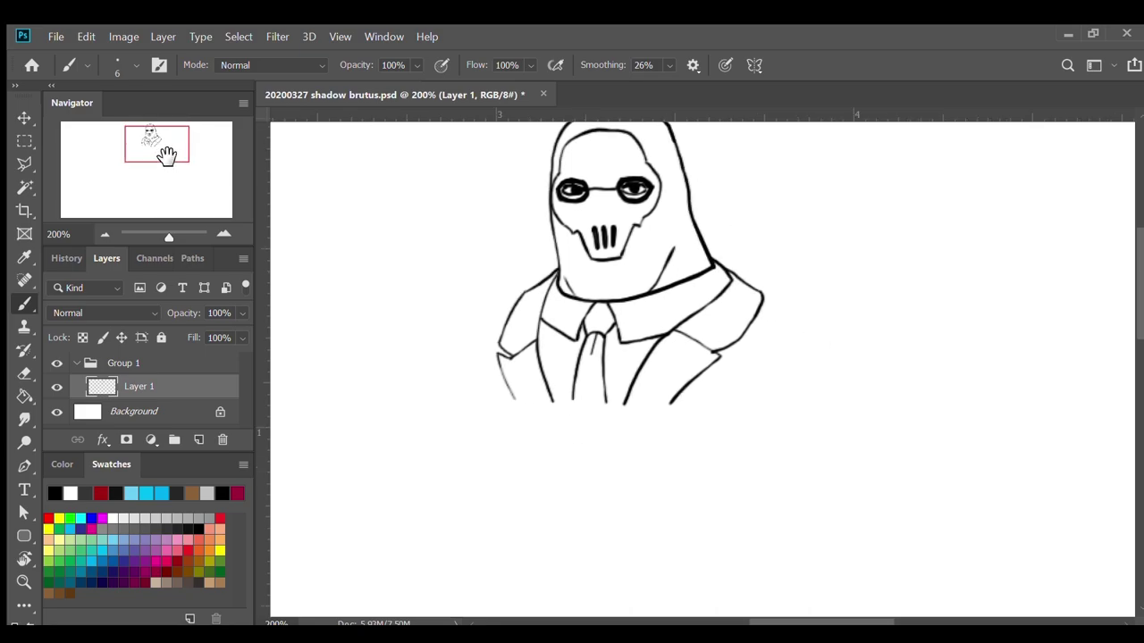
pyautogui.moveTo(761, 297); pyautogui.dragTo(829, 308)
pyautogui.moveTo(817, 311); pyautogui.dragTo(855, 413)
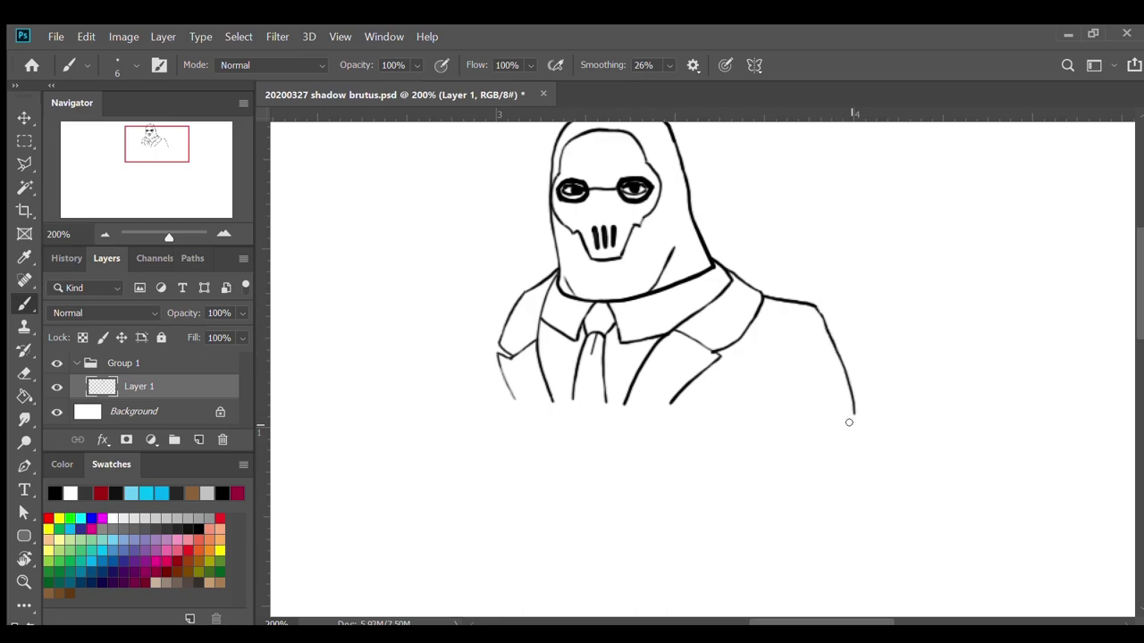
pyautogui.scroll(-4, 848, 421)
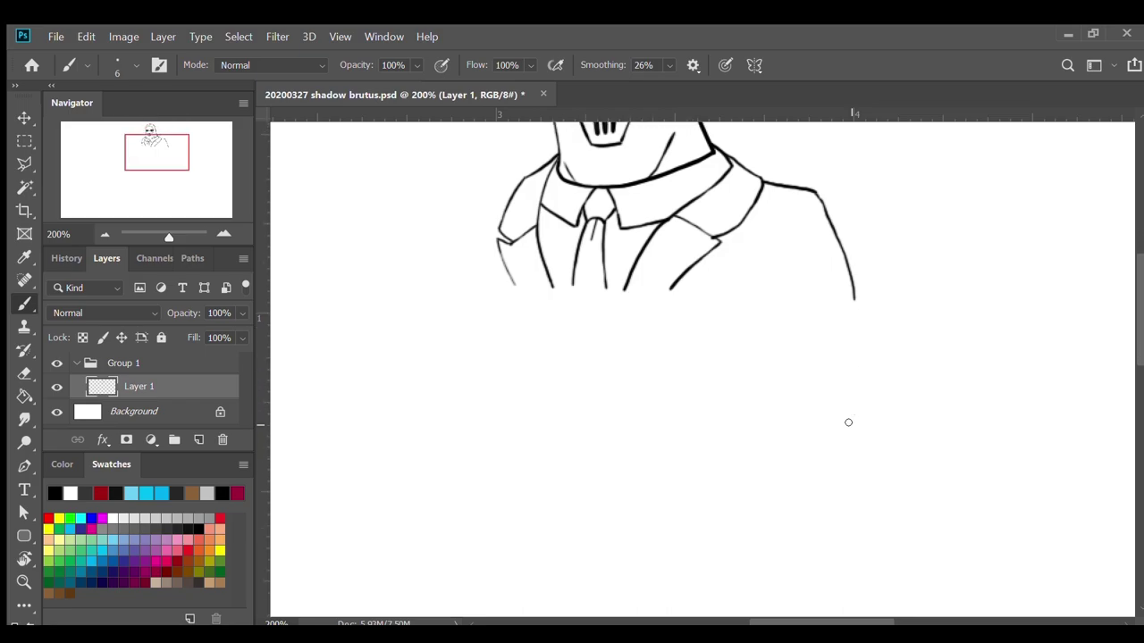
pyautogui.moveTo(853, 295)
pyautogui.mouseDown()
pyautogui.moveTo(836, 370)
pyautogui.moveTo(761, 477)
pyautogui.mouseUp()
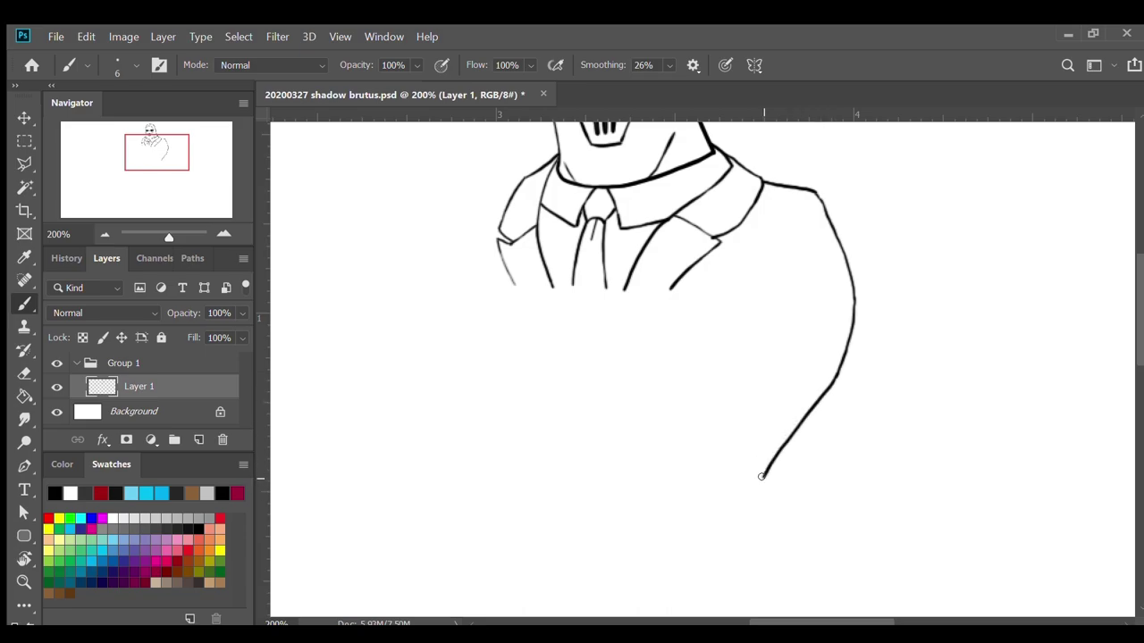
pyautogui.moveTo(763, 476); pyautogui.dragTo(768, 543)
pyautogui.scroll(-2, 754, 520)
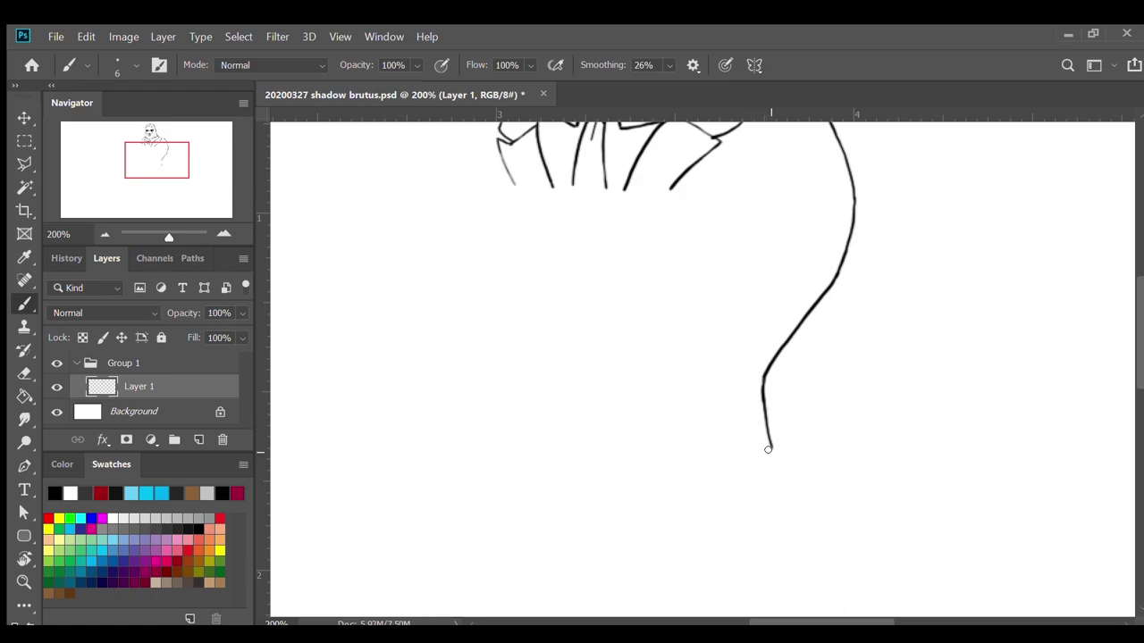
pyautogui.moveTo(771, 452); pyautogui.dragTo(781, 493)
# Draw the left shoulder and bent arm contour, curving around the elbow and back toward the torso.
pyautogui.scroll(4, 805, 487)
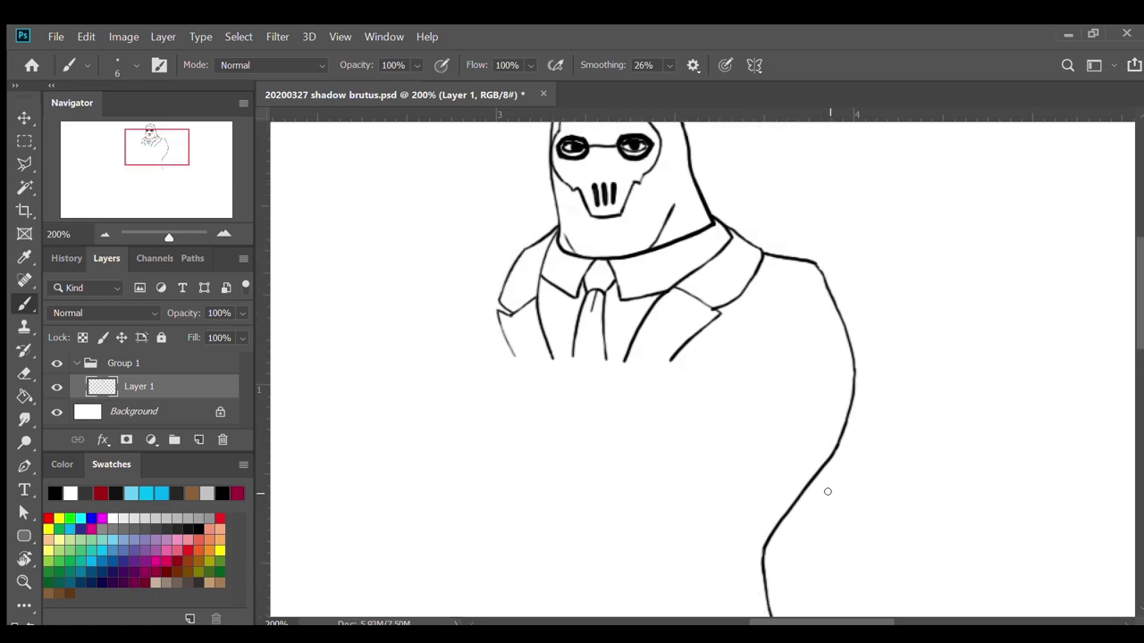
pyautogui.scroll(-1, 820, 492)
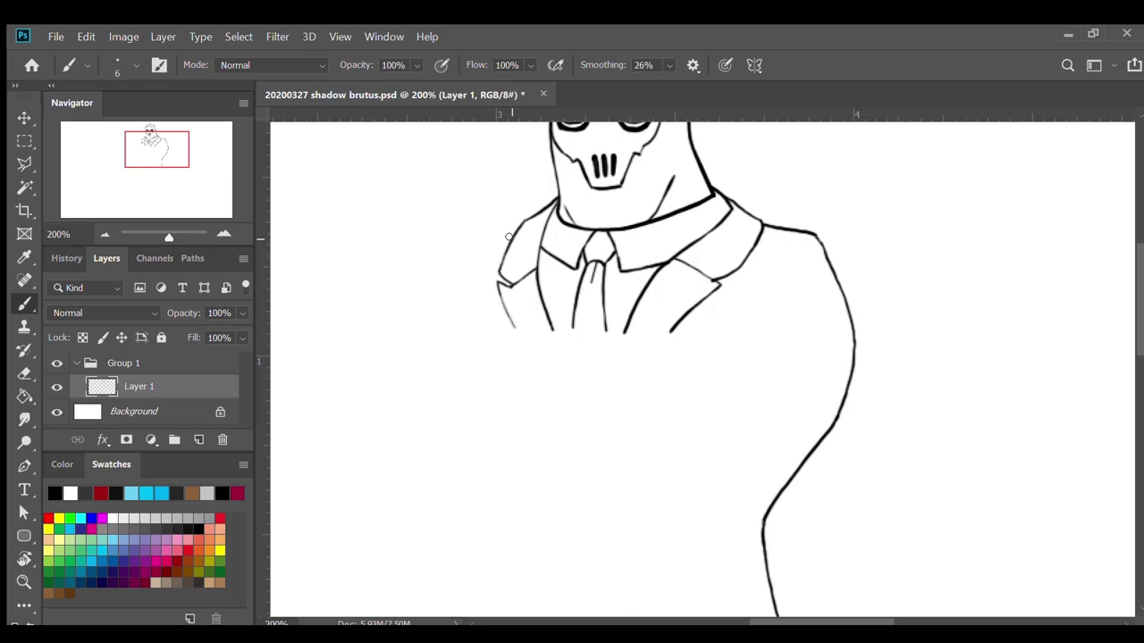
pyautogui.moveTo(510, 229); pyautogui.dragTo(459, 243)
pyautogui.moveTo(471, 241); pyautogui.dragTo(397, 326)
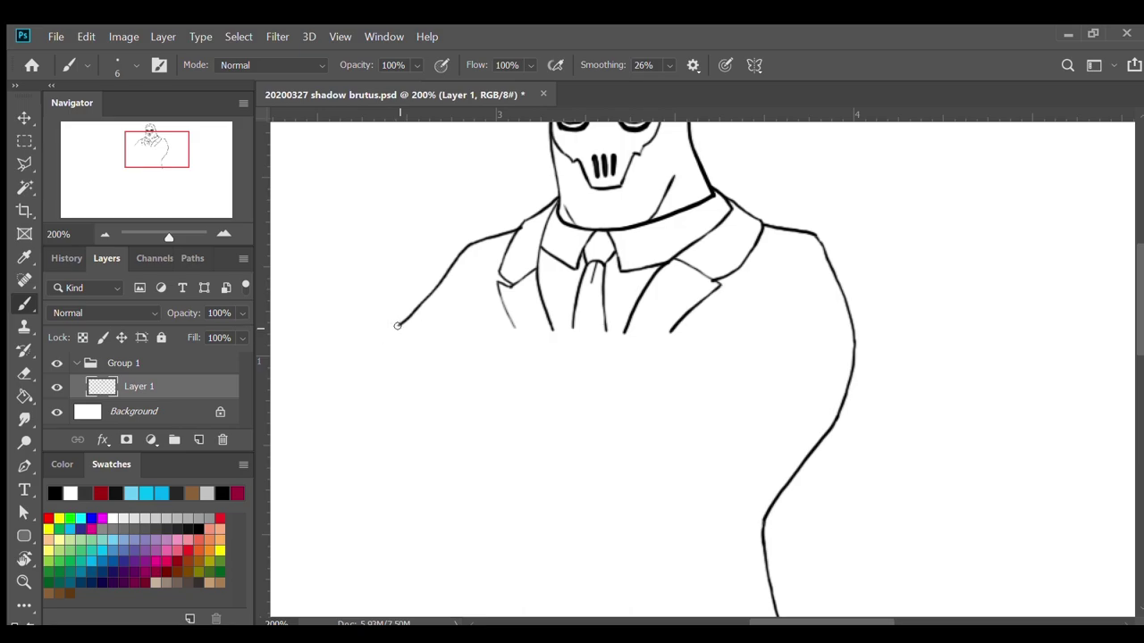
pyautogui.moveTo(397, 325)
pyautogui.mouseDown()
pyautogui.moveTo(368, 374)
pyautogui.moveTo(368, 407)
pyautogui.moveTo(401, 464)
pyautogui.mouseUp()
pyautogui.moveTo(401, 463); pyautogui.dragTo(429, 475)
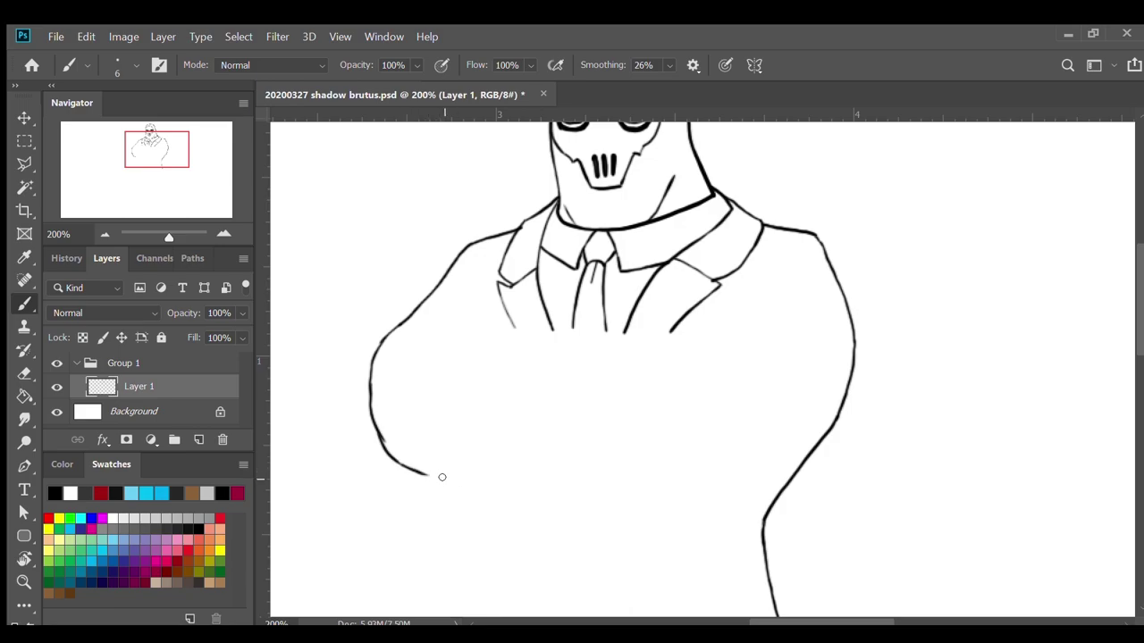
pyautogui.moveTo(427, 474); pyautogui.dragTo(551, 455)
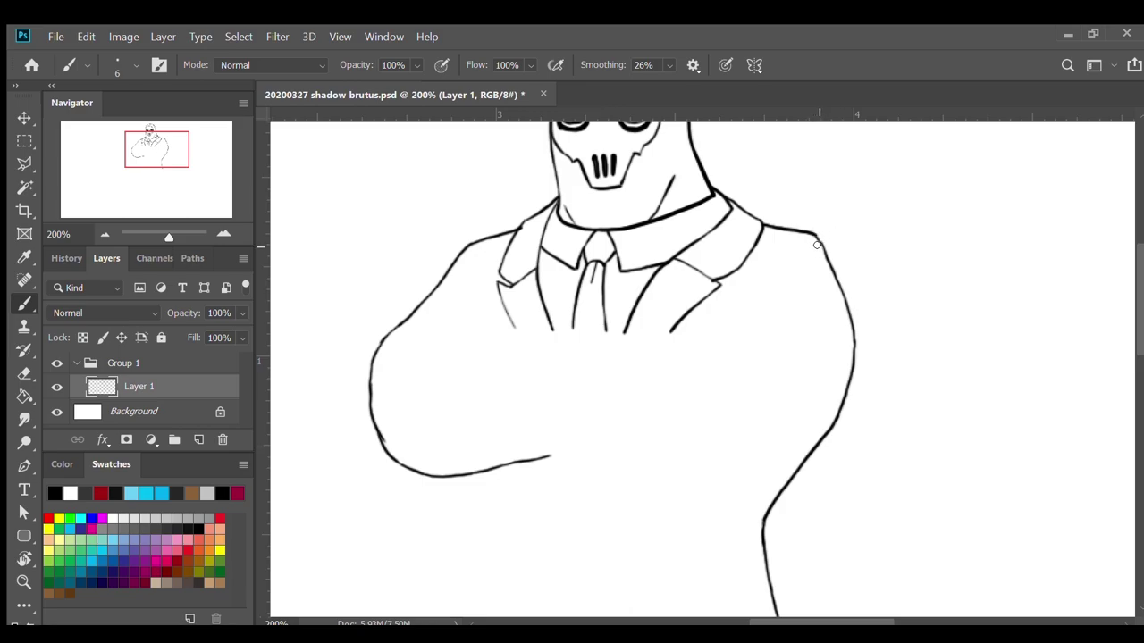
# Draw the right arm's inner shoulder line, and the fingers and upper edge of the folded forearm across the chest.
pyautogui.moveTo(818, 240)
pyautogui.mouseDown()
pyautogui.moveTo(765, 265)
pyautogui.moveTo(748, 301)
pyautogui.mouseUp()
pyautogui.moveTo(750, 292); pyautogui.dragTo(676, 348)
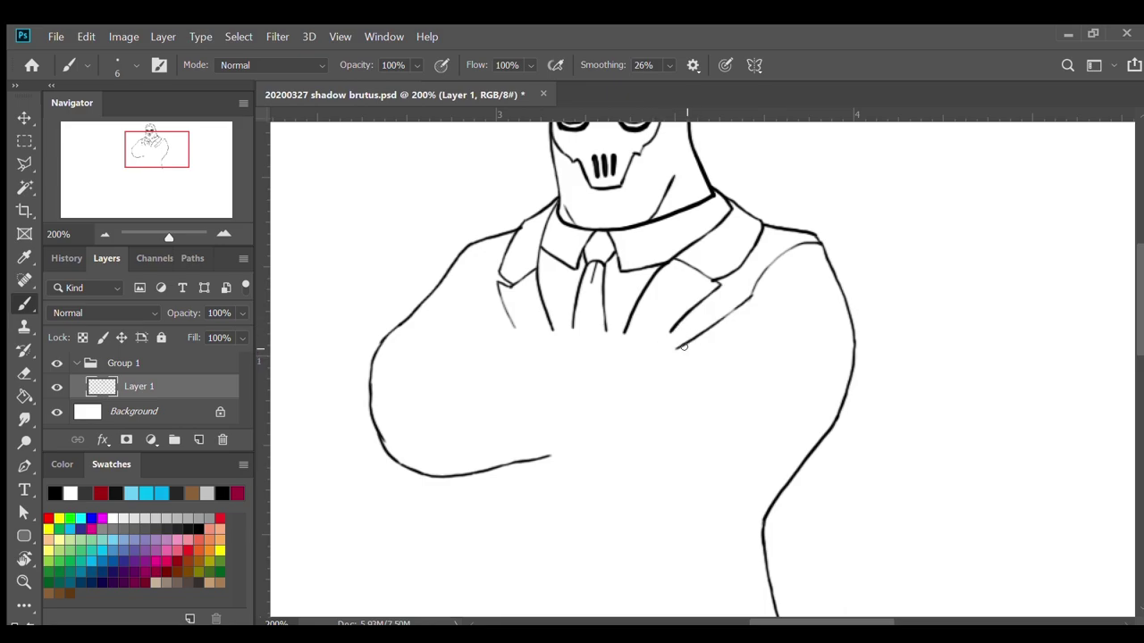
pyautogui.moveTo(649, 347)
pyautogui.mouseDown()
pyautogui.moveTo(683, 362)
pyautogui.moveTo(648, 346)
pyautogui.moveTo(675, 363)
pyautogui.moveTo(658, 372)
pyautogui.moveTo(628, 362)
pyautogui.moveTo(633, 353)
pyautogui.moveTo(657, 369)
pyautogui.moveTo(620, 371)
pyautogui.mouseUp()
pyautogui.moveTo(615, 370); pyautogui.dragTo(589, 368)
pyautogui.moveTo(600, 369)
pyautogui.mouseDown()
pyautogui.moveTo(513, 340)
pyautogui.moveTo(484, 380)
pyautogui.mouseUp()
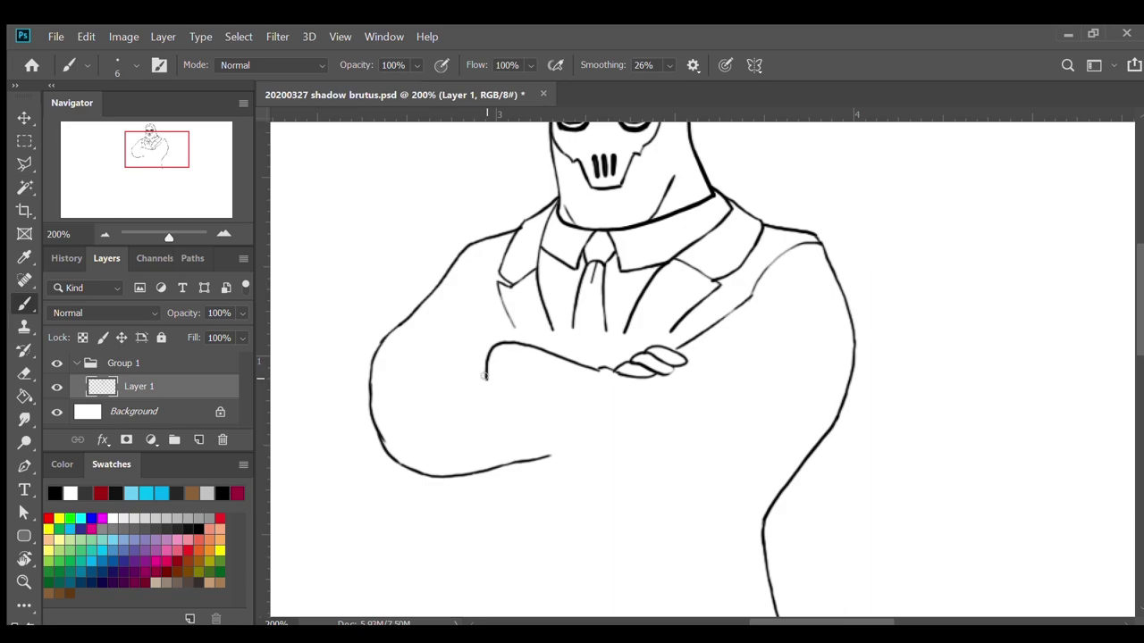
# Draw the front forearm's rounded cuff end and lower edge out to the right elbow, plus the crease lines of the arm behind it.
pyautogui.moveTo(485, 376); pyautogui.dragTo(505, 420)
pyautogui.moveTo(501, 418); pyautogui.dragTo(560, 460)
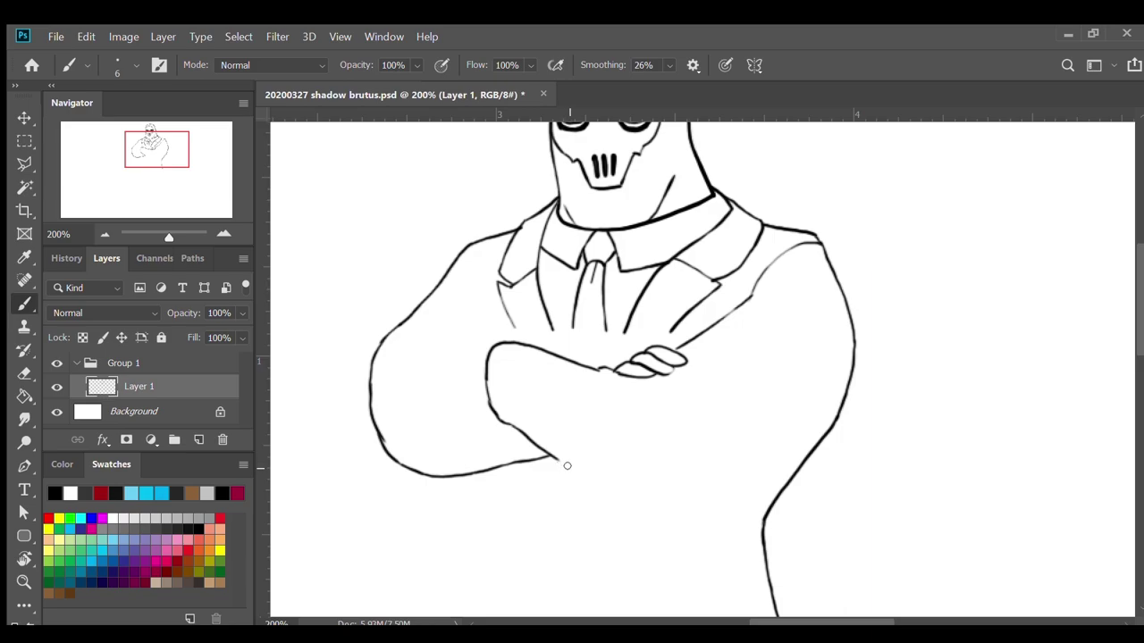
pyautogui.moveTo(552, 459)
pyautogui.mouseDown()
pyautogui.moveTo(659, 503)
pyautogui.moveTo(822, 427)
pyautogui.moveTo(848, 396)
pyautogui.mouseUp()
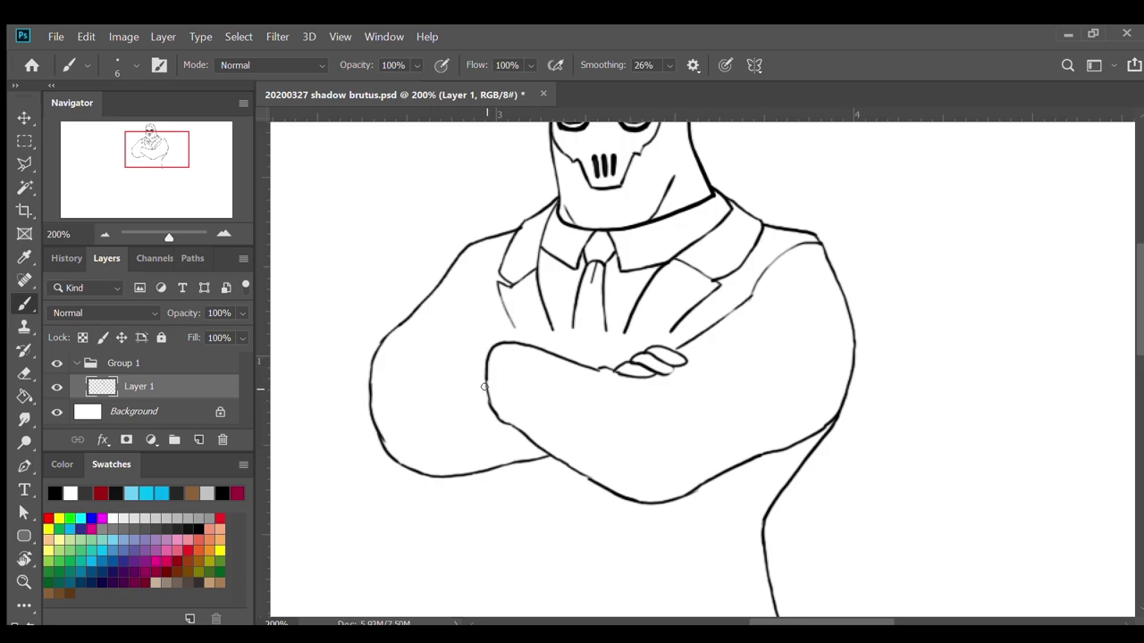
pyautogui.moveTo(483, 380)
pyautogui.mouseDown()
pyautogui.moveTo(437, 351)
pyautogui.moveTo(413, 354)
pyautogui.mouseUp()
pyautogui.moveTo(488, 348); pyautogui.dragTo(457, 356)
# Extend the lapel, shirt and tie lines down to the crossed arms and draw the left sleeve's armhole seam.
pyautogui.moveTo(550, 323); pyautogui.dragTo(557, 355)
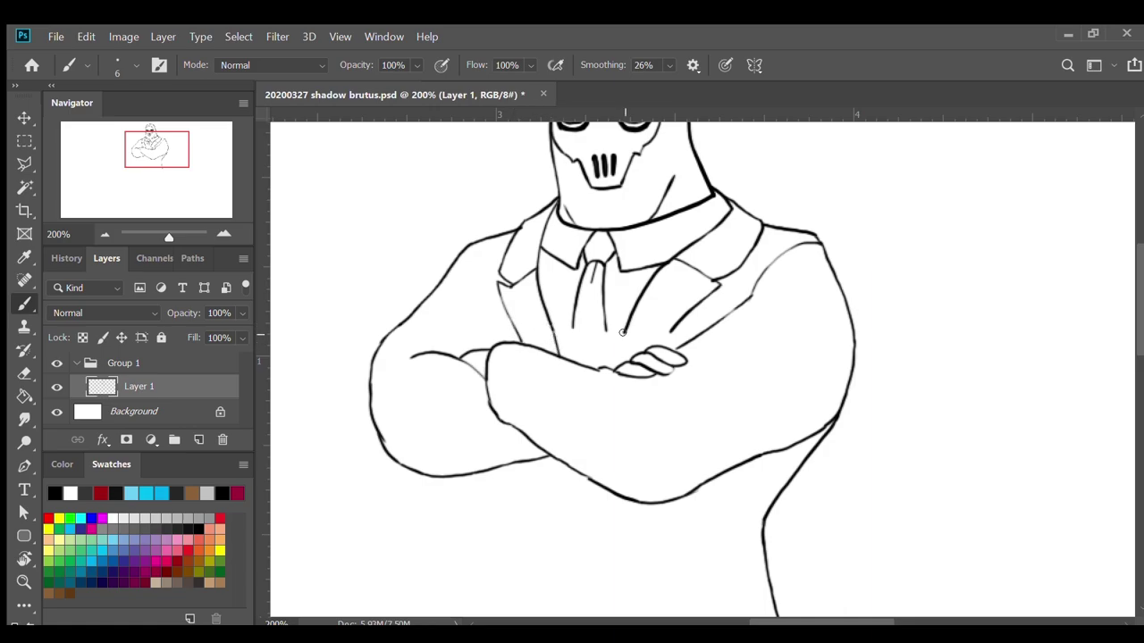
pyautogui.moveTo(624, 327); pyautogui.dragTo(613, 362)
pyautogui.moveTo(670, 329); pyautogui.dragTo(659, 347)
pyautogui.moveTo(602, 321); pyautogui.dragTo(608, 366)
pyautogui.moveTo(570, 325); pyautogui.dragTo(567, 361)
pyautogui.moveTo(471, 240)
pyautogui.mouseDown()
pyautogui.moveTo(455, 270)
pyautogui.moveTo(453, 348)
pyautogui.mouseUp()
# Draw the jacket's left outer side and both front opening edges hanging below the crossed arms.
pyautogui.scroll(-5, 482, 302)
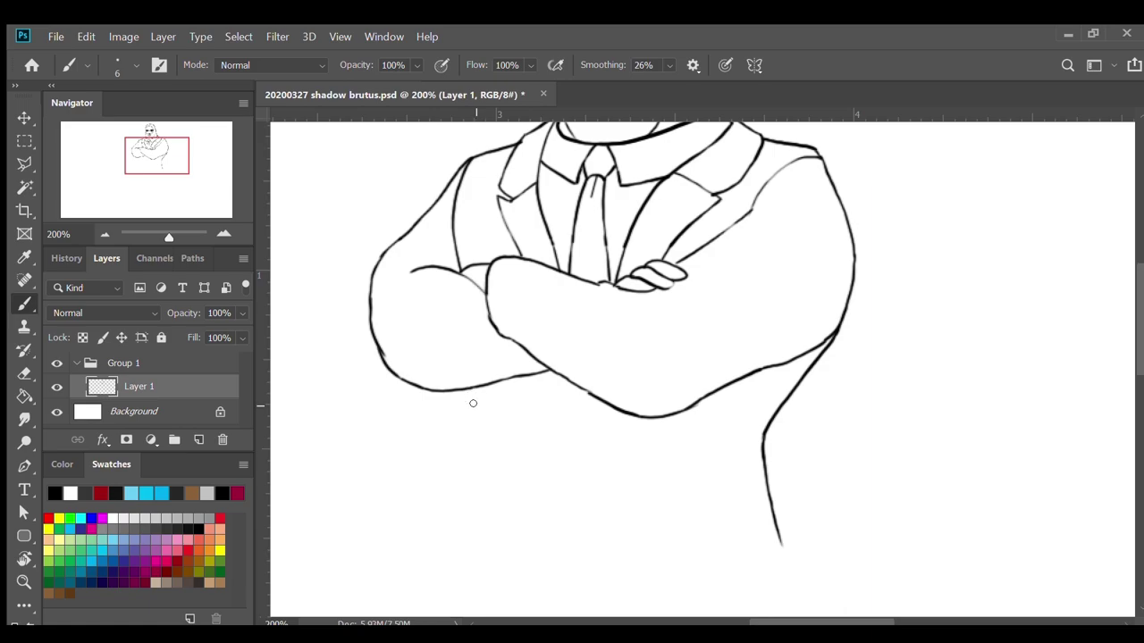
pyautogui.moveTo(471, 388); pyautogui.dragTo(472, 492)
pyautogui.scroll(-5, 527, 447)
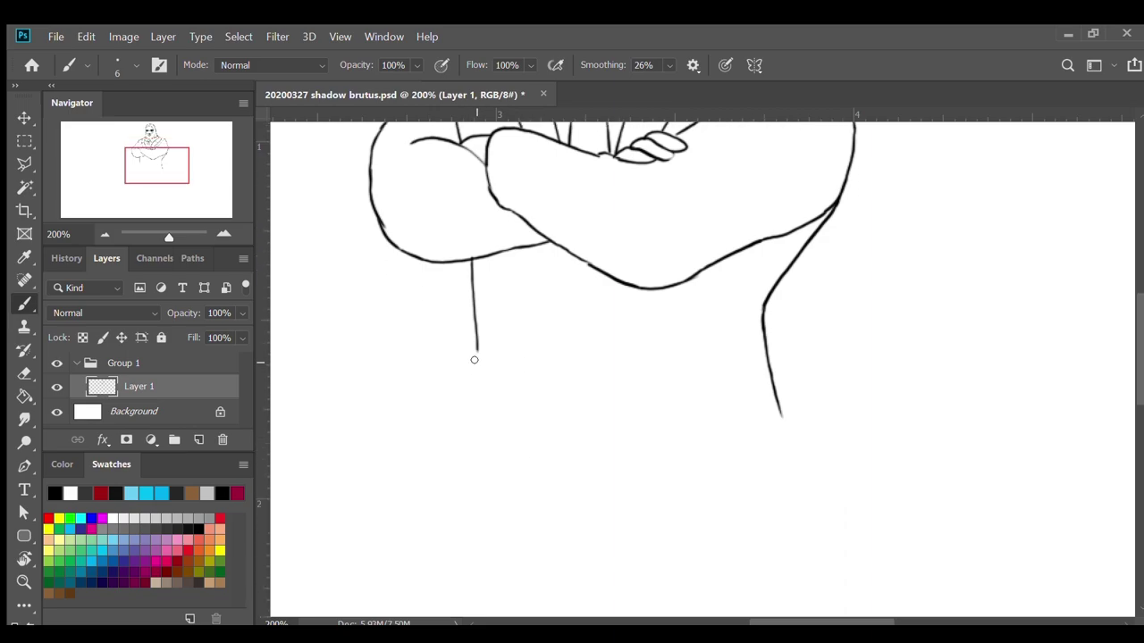
pyautogui.moveTo(475, 346); pyautogui.dragTo(473, 417)
pyautogui.scroll(2, 473, 417)
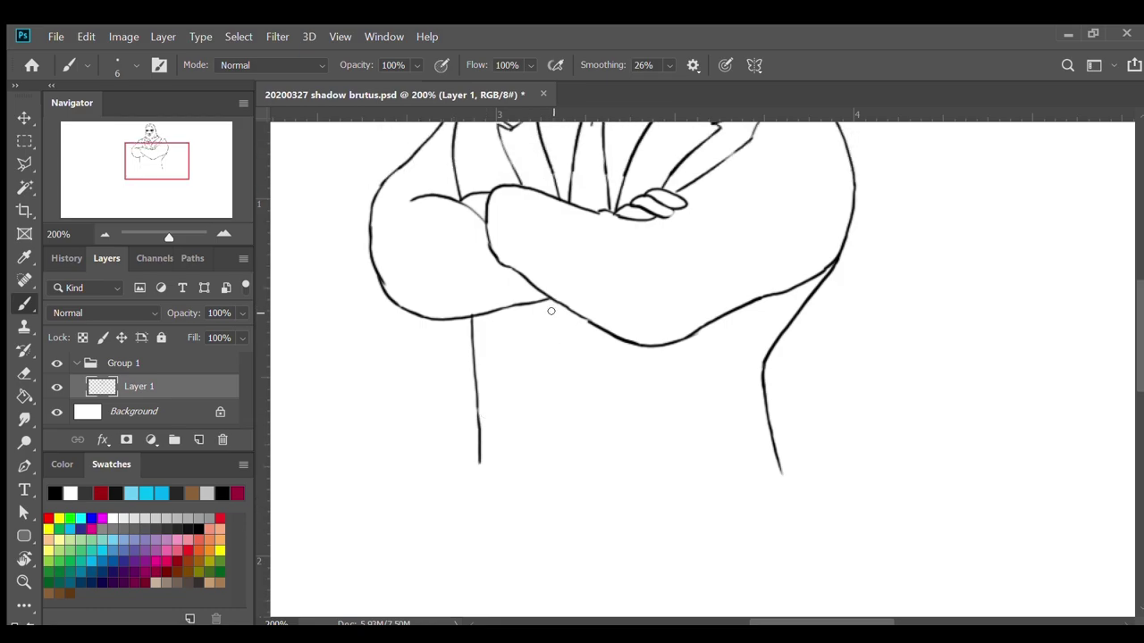
pyautogui.moveTo(551, 297); pyautogui.dragTo(538, 454)
pyautogui.moveTo(552, 382); pyautogui.dragTo(547, 451)
pyautogui.moveTo(610, 336); pyautogui.dragTo(645, 509)
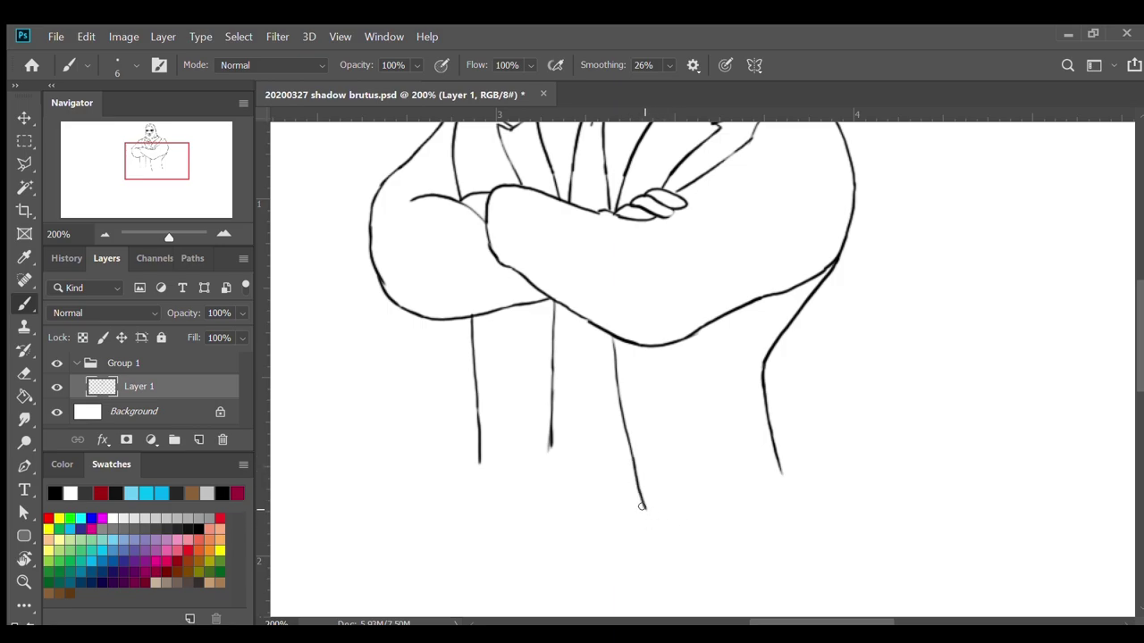
# Close both jacket panels with rounded hems that meet their outer side lines.
pyautogui.moveTo(641, 507)
pyautogui.mouseDown()
pyautogui.moveTo(652, 529)
pyautogui.moveTo(692, 543)
pyautogui.moveTo(754, 525)
pyautogui.moveTo(783, 497)
pyautogui.moveTo(790, 505)
pyautogui.mouseUp()
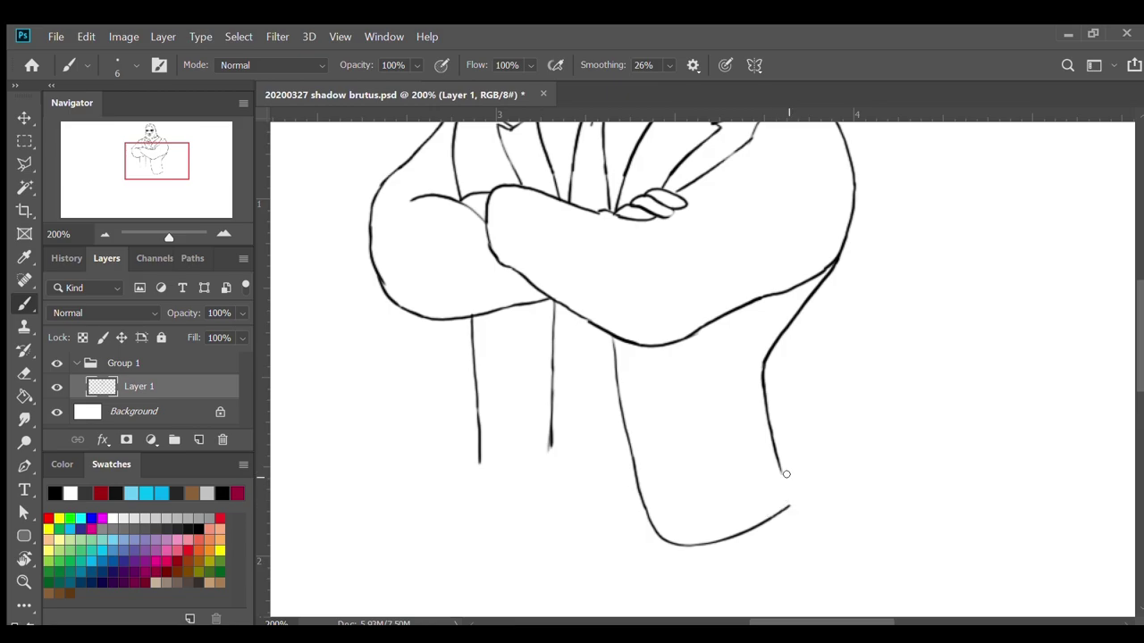
pyautogui.moveTo(775, 456); pyautogui.dragTo(789, 497)
pyautogui.moveTo(549, 438)
pyautogui.mouseDown()
pyautogui.moveTo(535, 531)
pyautogui.moveTo(472, 533)
pyautogui.mouseUp()
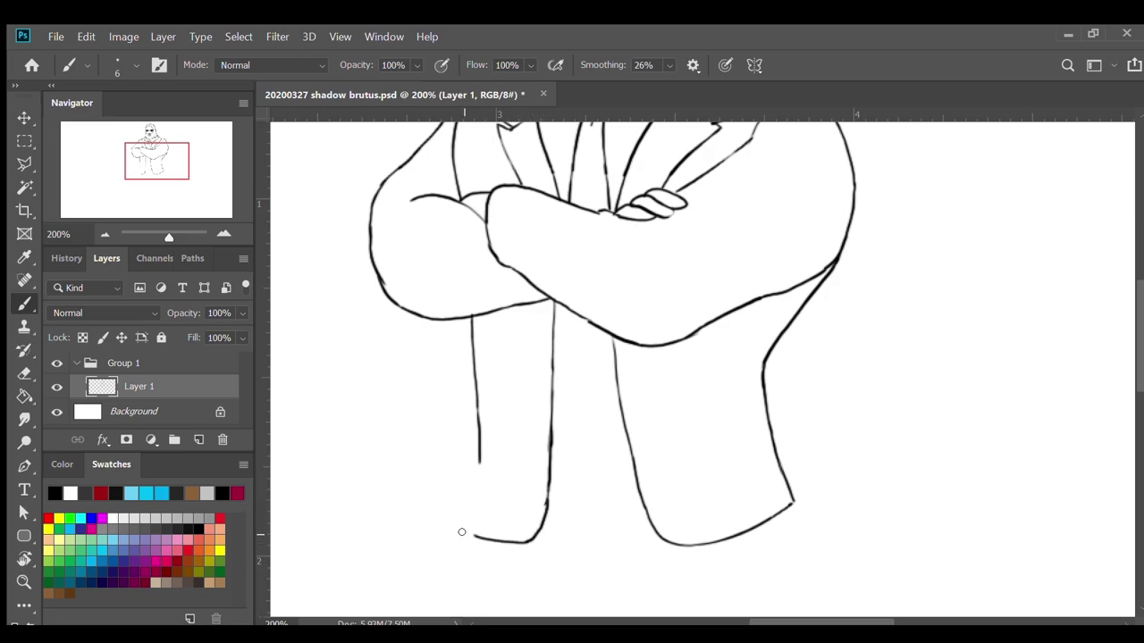
pyautogui.moveTo(478, 453); pyautogui.dragTo(472, 533)
# Fill the jacket opening with the tie's pointed tip, the shirt's center line and a belt with buckle divisions.
pyautogui.moveTo(556, 301)
pyautogui.mouseDown()
pyautogui.moveTo(558, 364)
pyautogui.moveTo(557, 345)
pyautogui.moveTo(583, 375)
pyautogui.mouseUp()
pyautogui.moveTo(604, 328); pyautogui.dragTo(583, 375)
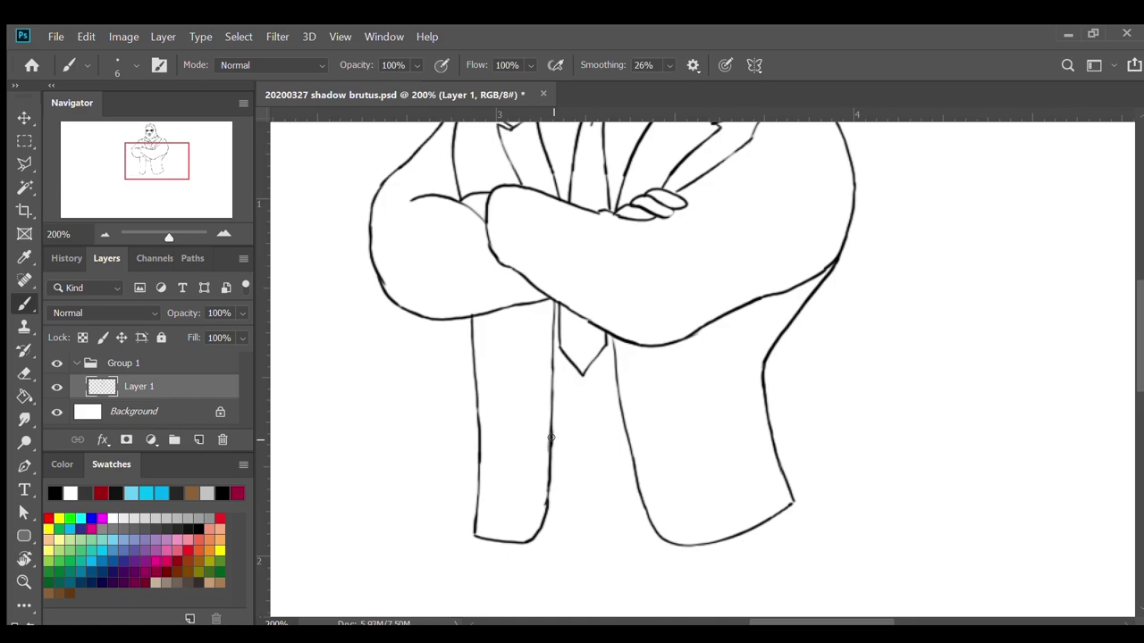
pyautogui.moveTo(548, 438); pyautogui.dragTo(631, 437)
pyautogui.moveTo(549, 445); pyautogui.dragTo(631, 443)
pyautogui.moveTo(548, 472); pyautogui.dragTo(630, 467)
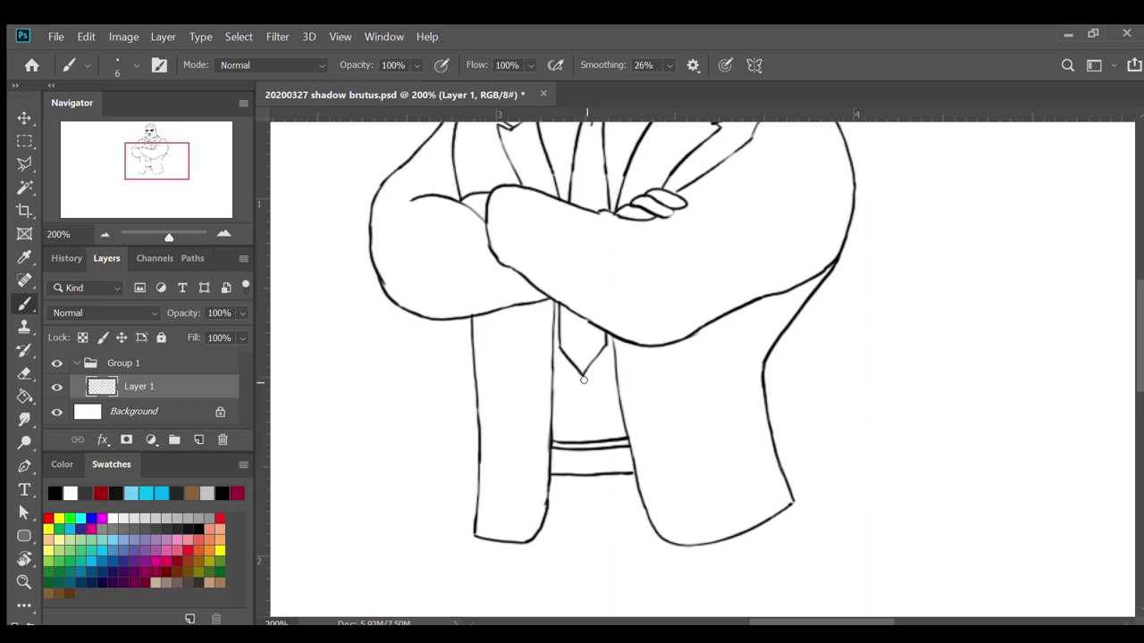
pyautogui.moveTo(585, 374); pyautogui.dragTo(585, 437)
pyautogui.moveTo(569, 448)
pyautogui.mouseDown()
pyautogui.moveTo(606, 445)
pyautogui.moveTo(609, 472)
pyautogui.mouseUp()
# Draw a curved side seam on the right jacket panel and a rounded pocket flap beside it.
pyautogui.scroll(-3, 607, 456)
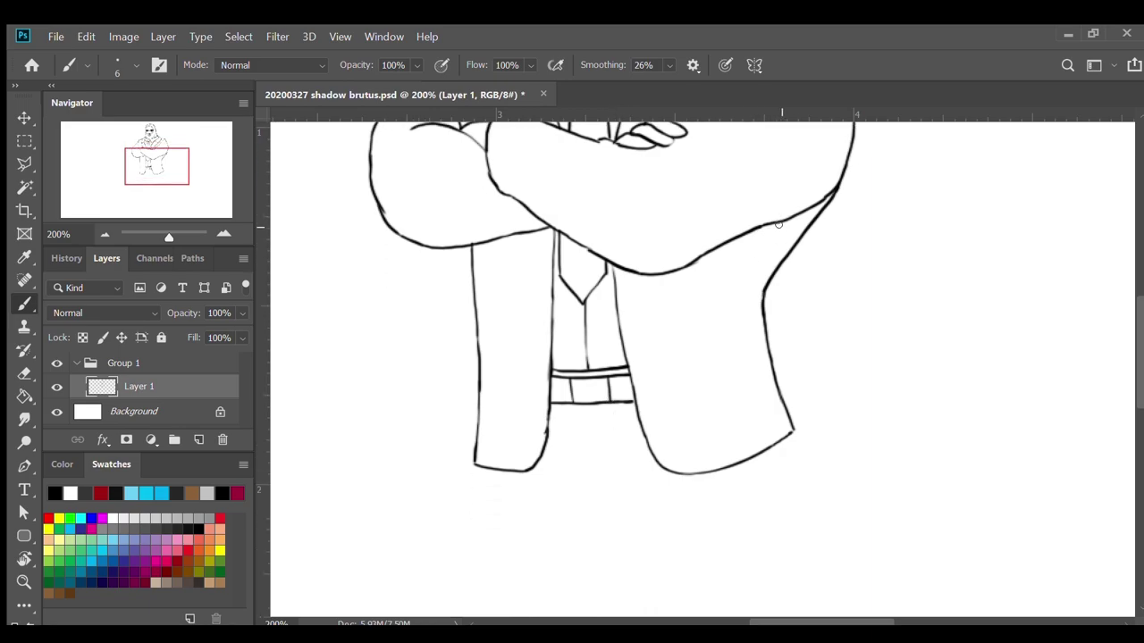
pyautogui.moveTo(782, 219)
pyautogui.mouseDown()
pyautogui.moveTo(748, 296)
pyautogui.moveTo(755, 367)
pyautogui.moveTo(782, 440)
pyautogui.mouseUp()
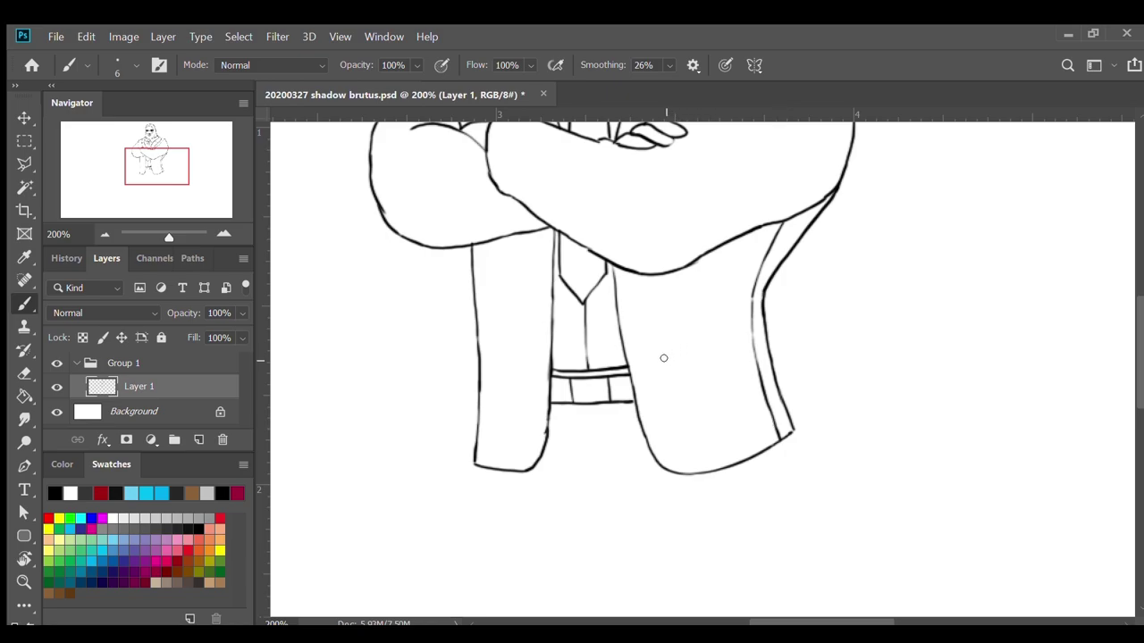
pyautogui.moveTo(659, 361); pyautogui.dragTo(746, 351)
pyautogui.moveTo(659, 363); pyautogui.dragTo(663, 389)
pyautogui.moveTo(743, 361); pyautogui.dragTo(747, 382)
pyautogui.moveTo(665, 391); pyautogui.dragTo(670, 396)
pyautogui.moveTo(666, 393)
pyautogui.mouseDown()
pyautogui.moveTo(711, 404)
pyautogui.moveTo(752, 373)
pyautogui.mouseUp()
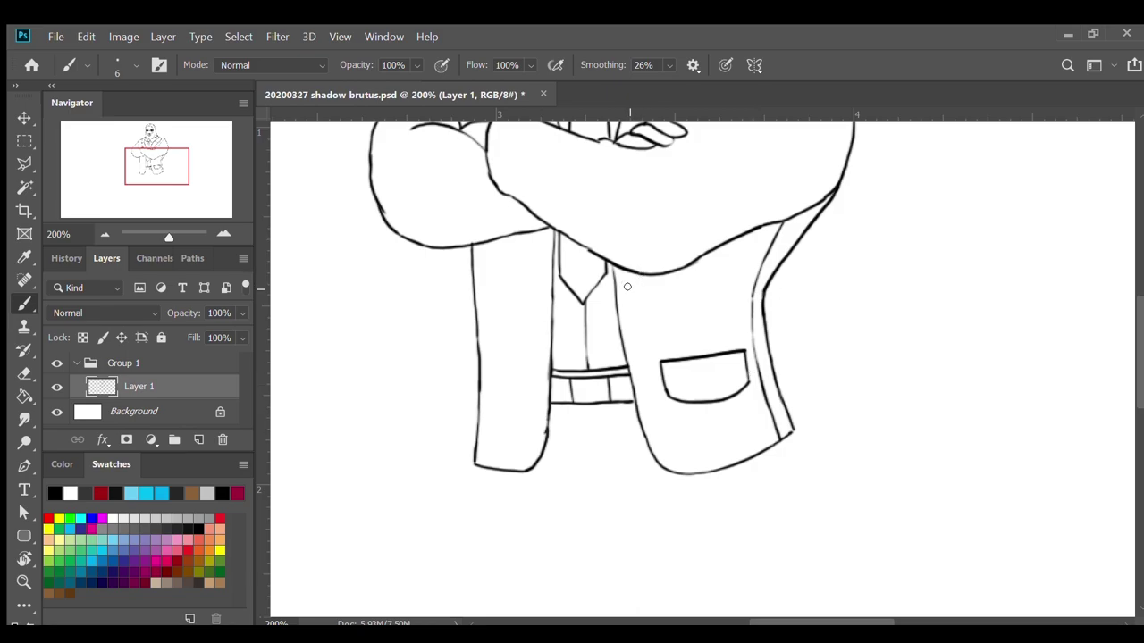
# Add two buttonholes on the right jacket panel, a pocket flap and two buttons on the left panel, and a button on the front cuff.
pyautogui.moveTo(625, 287); pyautogui.dragTo(638, 286)
pyautogui.moveTo(636, 362); pyautogui.dragTo(646, 362)
pyautogui.moveTo(480, 361)
pyautogui.mouseDown()
pyautogui.moveTo(524, 363)
pyautogui.moveTo(518, 397)
pyautogui.moveTo(476, 402)
pyautogui.mouseUp()
pyautogui.moveTo(539, 332)
pyautogui.mouseDown()
pyautogui.moveTo(542, 349)
pyautogui.moveTo(538, 330)
pyautogui.mouseUp()
pyautogui.moveTo(543, 255)
pyautogui.mouseDown()
pyautogui.moveTo(546, 271)
pyautogui.moveTo(539, 258)
pyautogui.mouseUp()
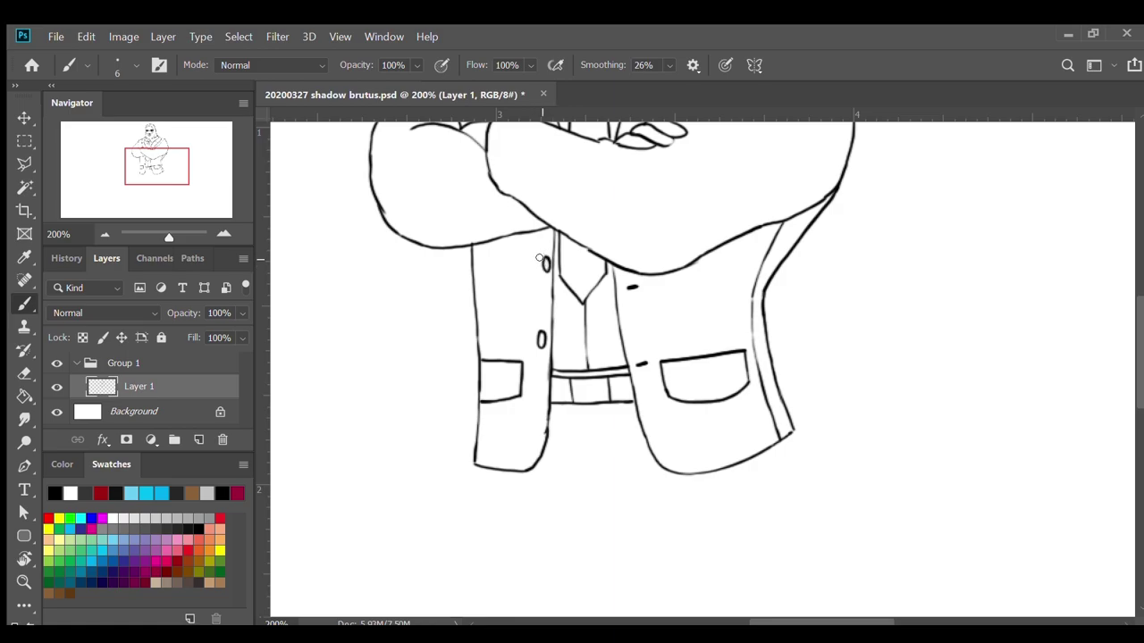
pyautogui.moveTo(497, 166)
pyautogui.mouseDown()
pyautogui.moveTo(501, 182)
pyautogui.moveTo(489, 170)
pyautogui.mouseUp()
# Draw the lower bone with knobbed ends along the bottom edge of the front forearm.
pyautogui.scroll(3, 492, 171)
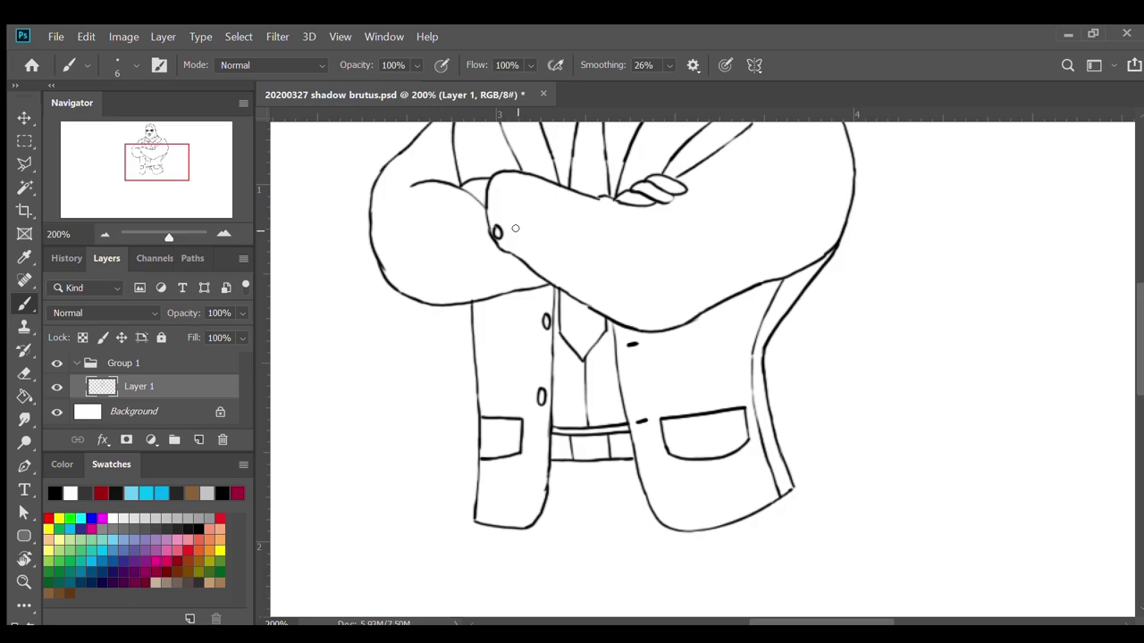
pyautogui.moveTo(512, 228); pyautogui.dragTo(512, 247)
pyautogui.moveTo(511, 228)
pyautogui.mouseDown()
pyautogui.moveTo(515, 214)
pyautogui.moveTo(527, 220)
pyautogui.moveTo(516, 229)
pyautogui.mouseUp()
pyautogui.moveTo(516, 246)
pyautogui.mouseDown()
pyautogui.moveTo(588, 305)
pyautogui.moveTo(629, 316)
pyautogui.mouseUp()
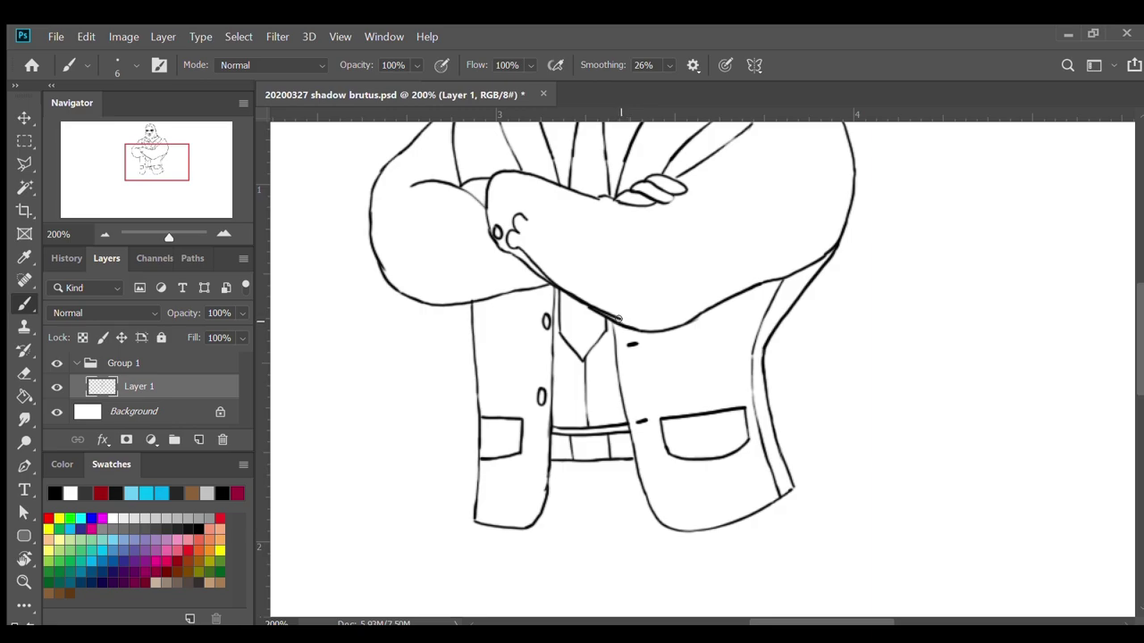
pyautogui.moveTo(620, 319)
pyautogui.mouseDown()
pyautogui.moveTo(628, 324)
pyautogui.moveTo(638, 302)
pyautogui.moveTo(614, 305)
pyautogui.mouseUp()
pyautogui.moveTo(627, 301); pyautogui.dragTo(525, 236)
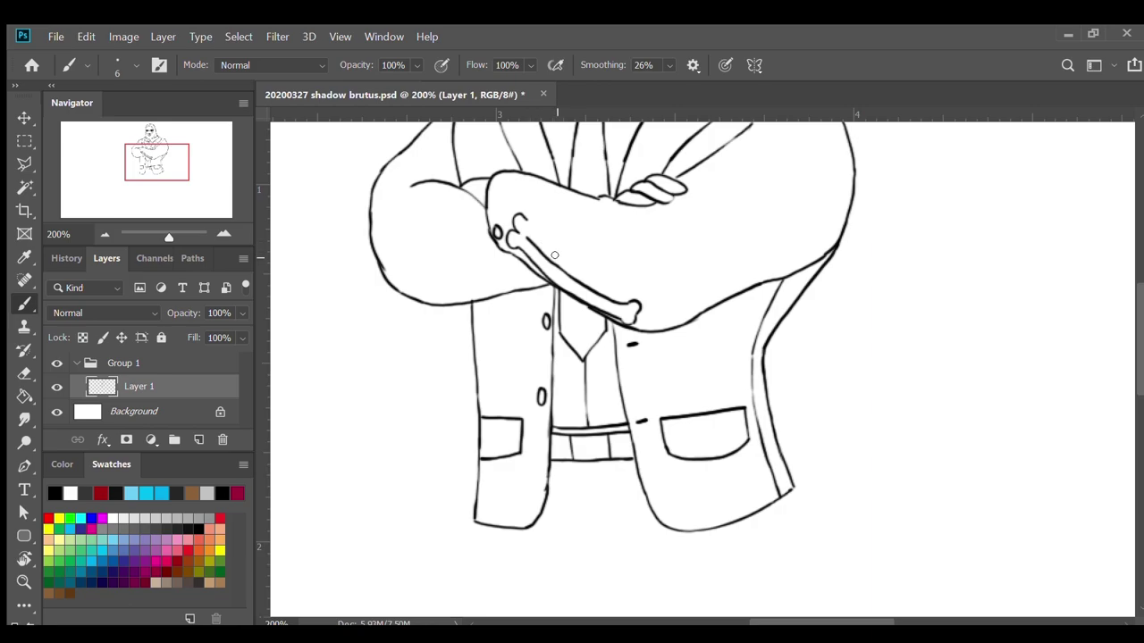
# Draw the second bone above the first on the front forearm and join its outline at the cuff end.
pyautogui.moveTo(528, 240)
pyautogui.mouseDown()
pyautogui.moveTo(636, 295)
pyautogui.moveTo(645, 274)
pyautogui.moveTo(633, 269)
pyautogui.mouseUp()
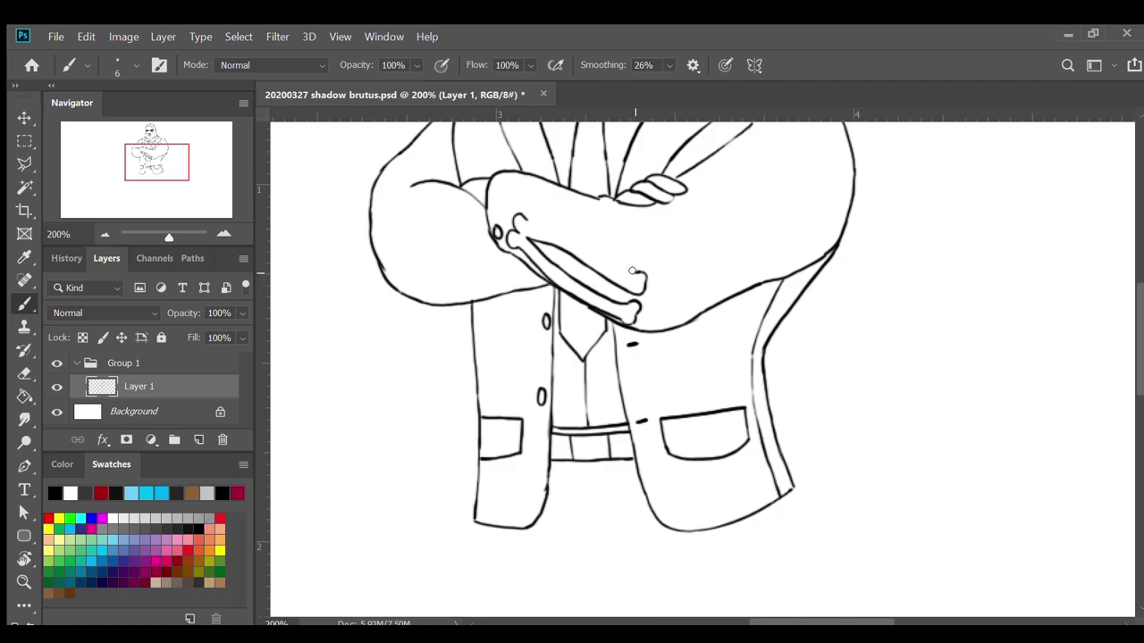
pyautogui.moveTo(637, 273); pyautogui.dragTo(604, 260)
pyautogui.moveTo(588, 251); pyautogui.dragTo(521, 218)
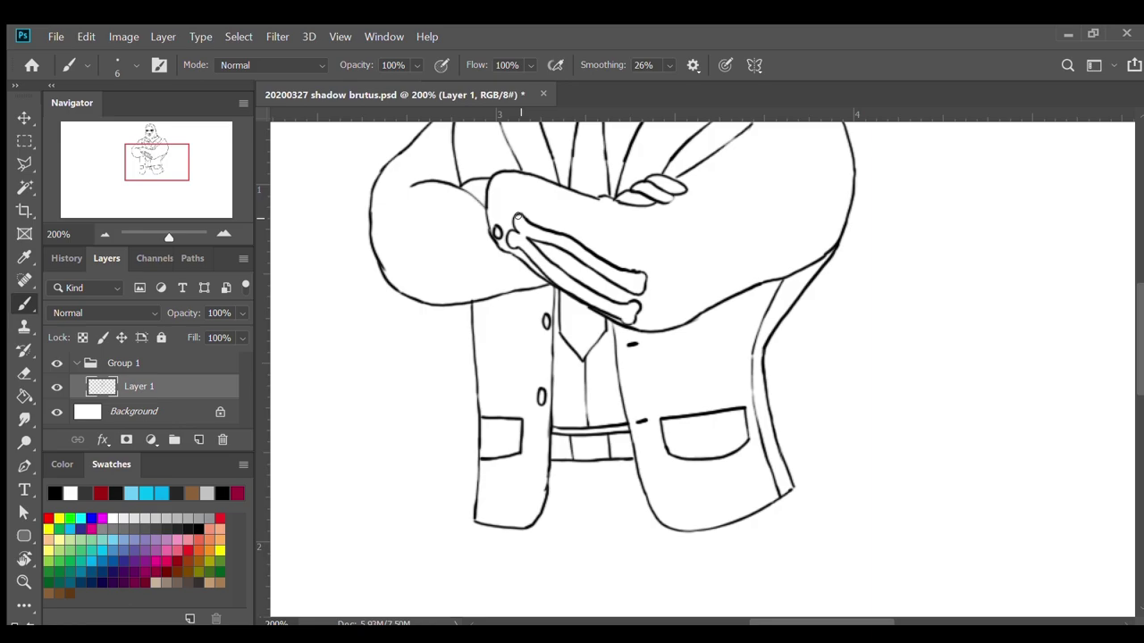
pyautogui.moveTo(518, 216); pyautogui.dragTo(516, 216)
# Draw a pair of forearm bones with knobbed ends along the lower part of the left arm.
pyautogui.moveTo(506, 258)
pyautogui.mouseDown()
pyautogui.moveTo(532, 268)
pyautogui.moveTo(518, 285)
pyautogui.moveTo(502, 258)
pyautogui.moveTo(491, 260)
pyautogui.moveTo(521, 236)
pyautogui.moveTo(495, 262)
pyautogui.moveTo(387, 269)
pyautogui.mouseUp()
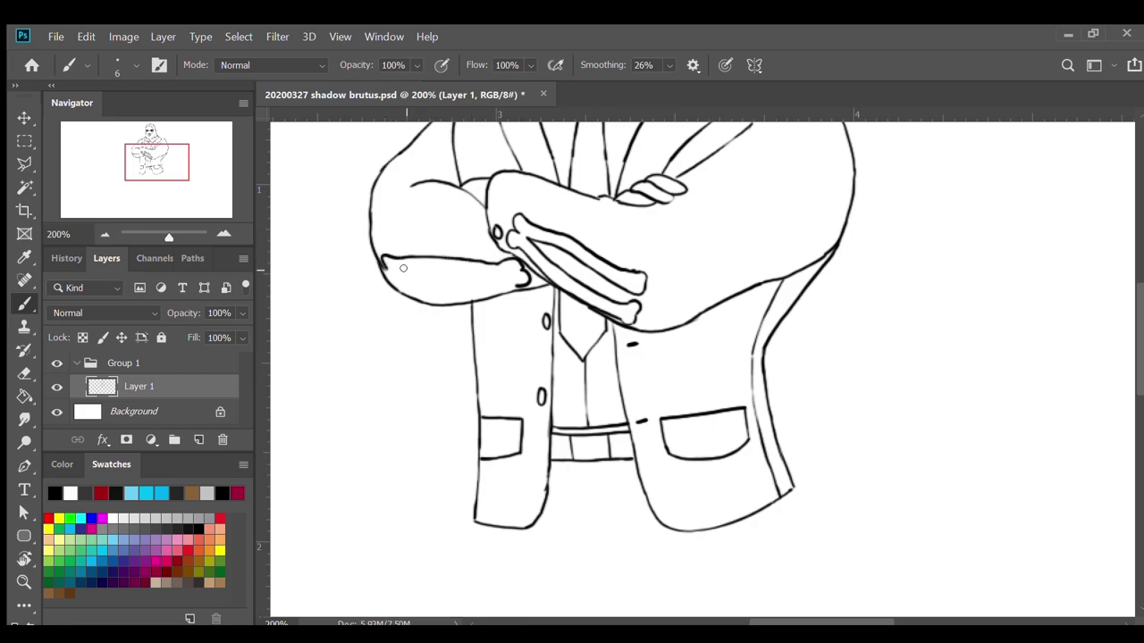
pyautogui.moveTo(514, 285)
pyautogui.mouseDown()
pyautogui.moveTo(384, 282)
pyautogui.moveTo(502, 272)
pyautogui.mouseUp()
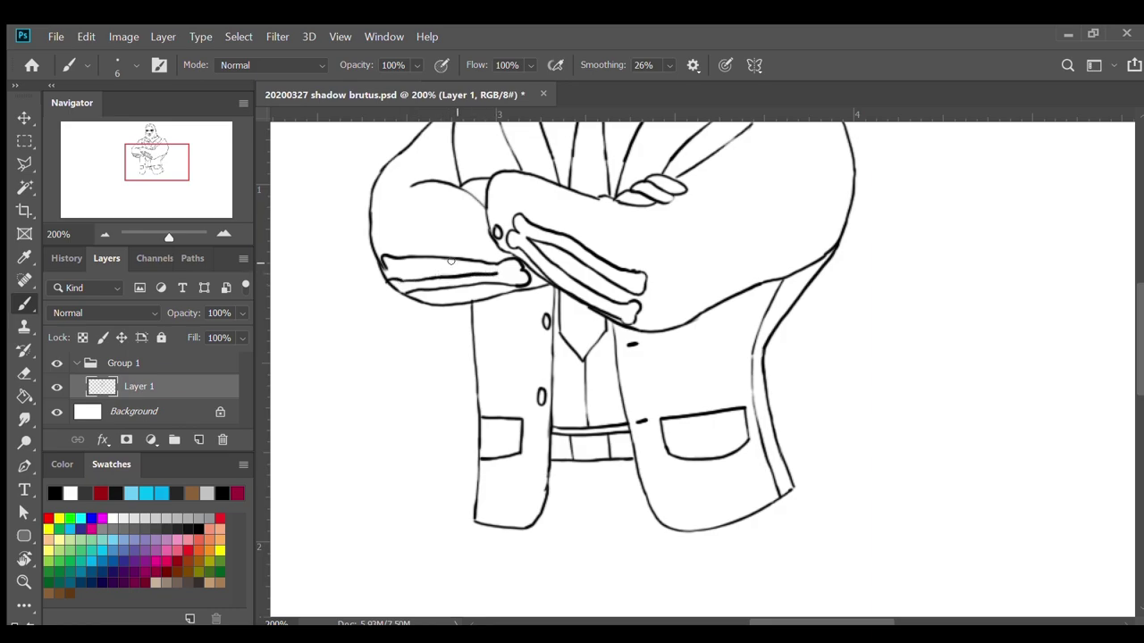
pyautogui.moveTo(385, 267); pyautogui.dragTo(508, 265)
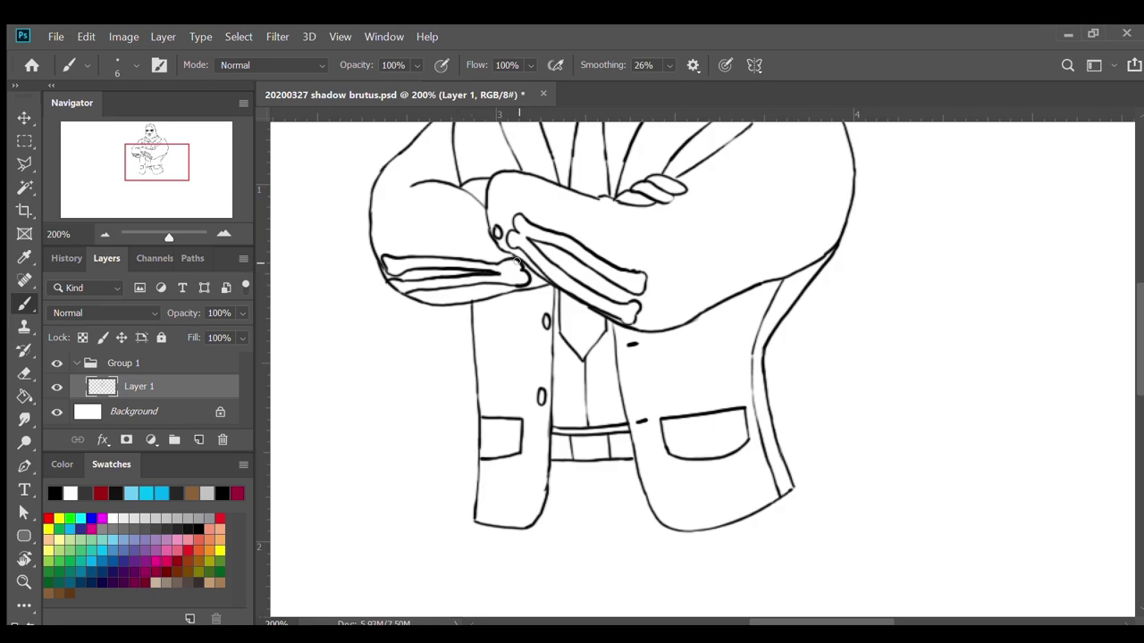
# Draw the crotch line and the inner and outer thigh contours of the right leg below the jacket hem.
pyautogui.scroll(5, 745, 416)
pyautogui.scroll(-2, 755, 433)
pyautogui.scroll(-8, 755, 432)
pyautogui.scroll(-1, 756, 430)
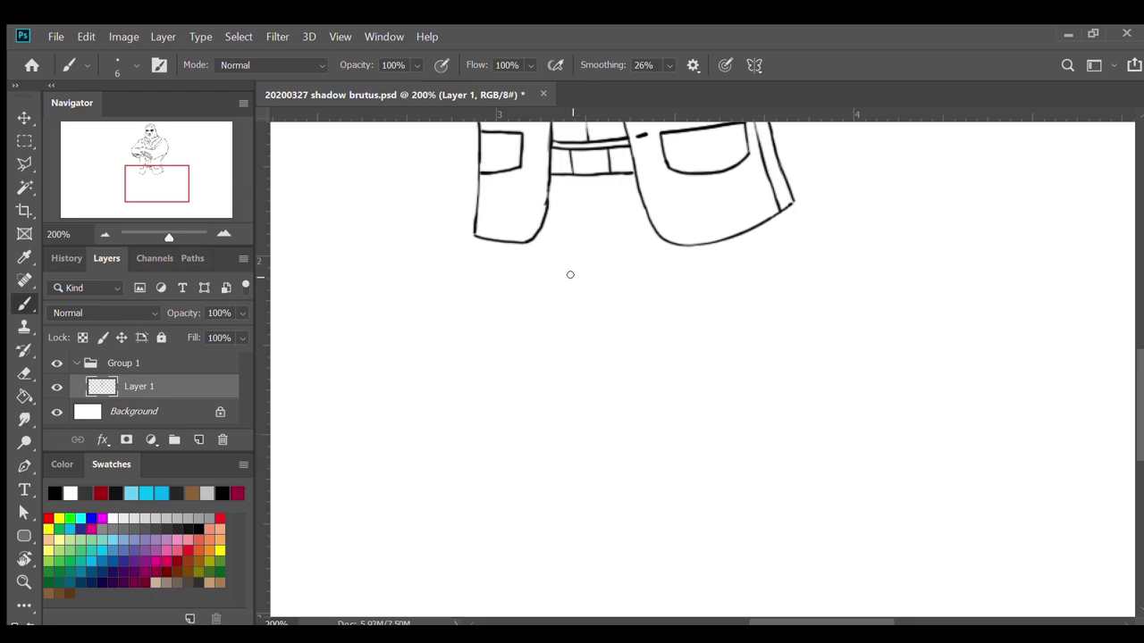
pyautogui.moveTo(571, 276); pyautogui.dragTo(642, 282)
pyautogui.moveTo(768, 217); pyautogui.dragTo(784, 411)
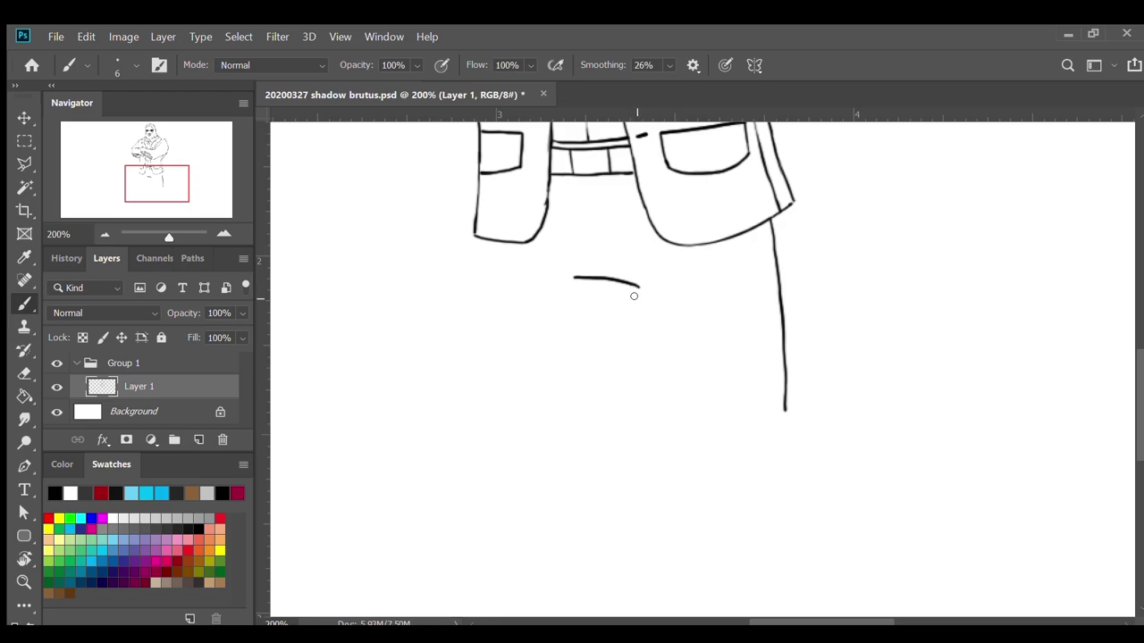
pyautogui.moveTo(634, 285); pyautogui.dragTo(687, 442)
pyautogui.moveTo(784, 407); pyautogui.dragTo(782, 434)
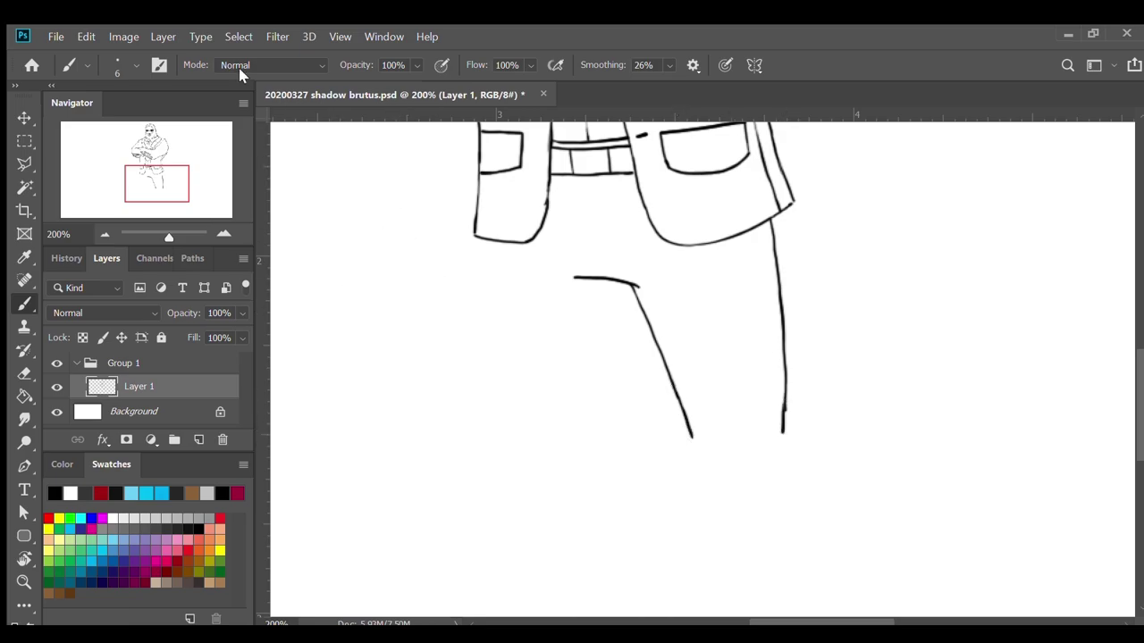
# Shift the whole drawing upward and slightly left on the canvas, leaving more space below for the legs.
pyautogui.click(103, 234)
pyautogui.click(102, 234)
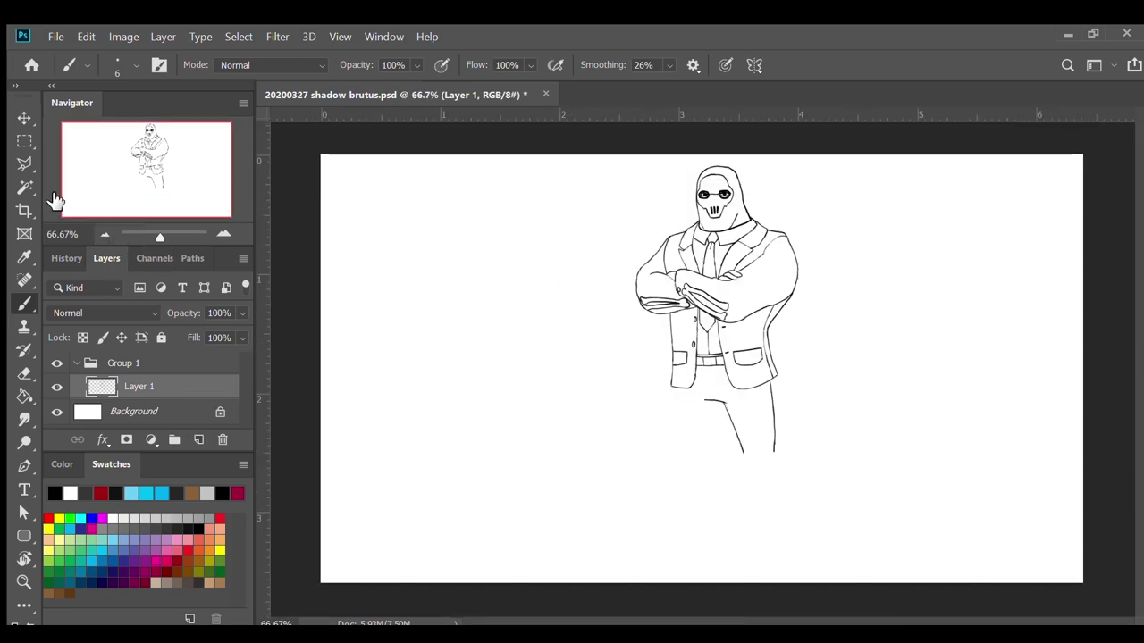
pyautogui.click(25, 114)
pyautogui.moveTo(741, 365); pyautogui.dragTo(725, 318)
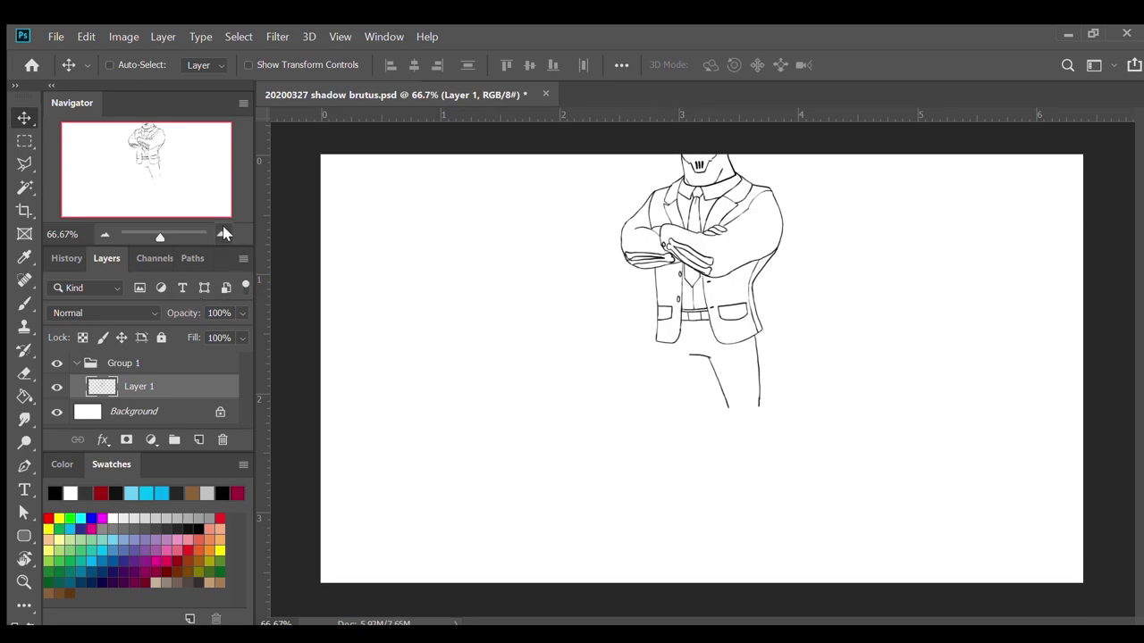
# Erase the outer thigh line of the right leg at 100% zoom.
pyautogui.click(223, 234)
pyautogui.moveTo(159, 185); pyautogui.dragTo(181, 188)
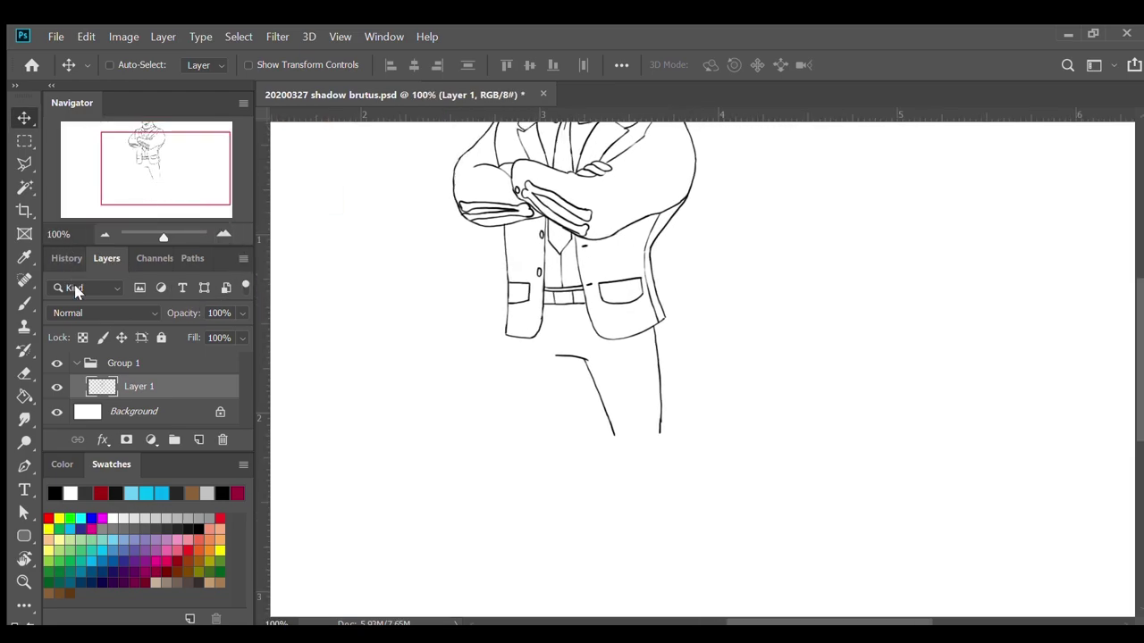
pyautogui.click(25, 373)
pyautogui.moveTo(711, 447)
pyautogui.mouseDown()
pyautogui.moveTo(687, 388)
pyautogui.moveTo(685, 417)
pyautogui.moveTo(685, 381)
pyautogui.moveTo(689, 391)
pyautogui.mouseUp()
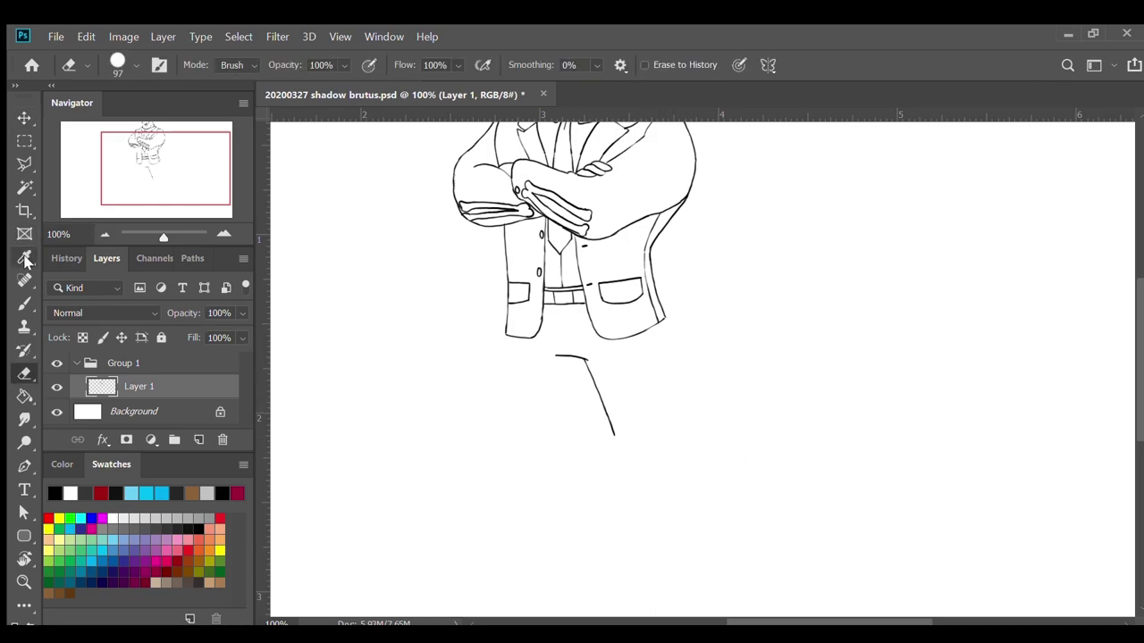
# Redraw the right leg's outer thigh line with the Brush from the jacket hem, and add knee bends on both sides.
pyautogui.click(24, 303)
pyautogui.click(223, 235)
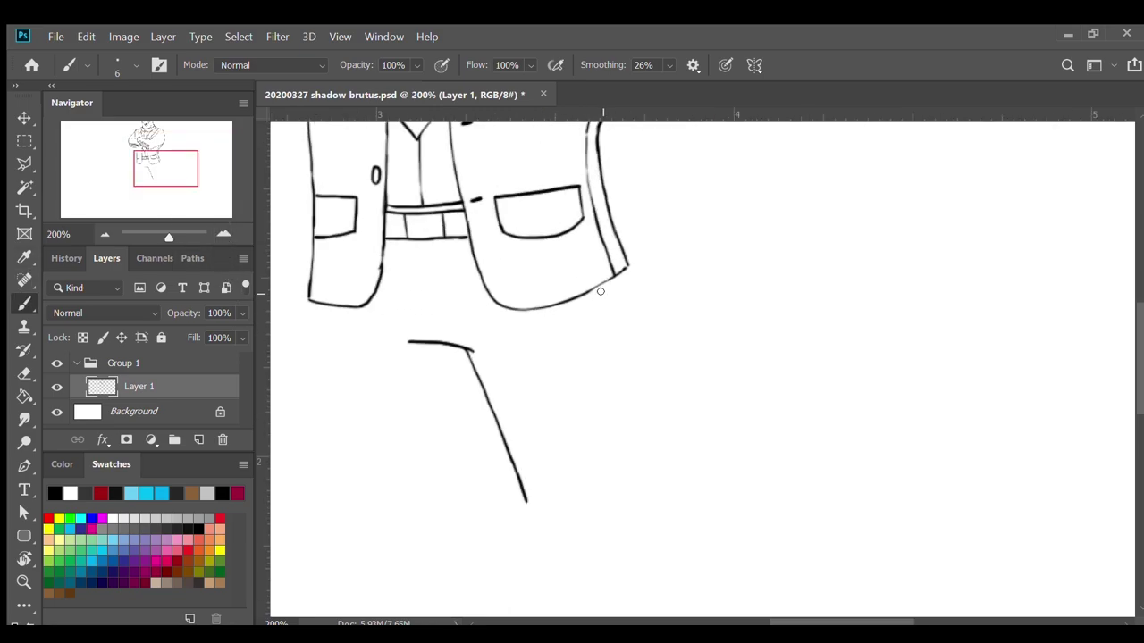
pyautogui.moveTo(601, 282); pyautogui.dragTo(608, 486)
pyautogui.scroll(-5, 581, 356)
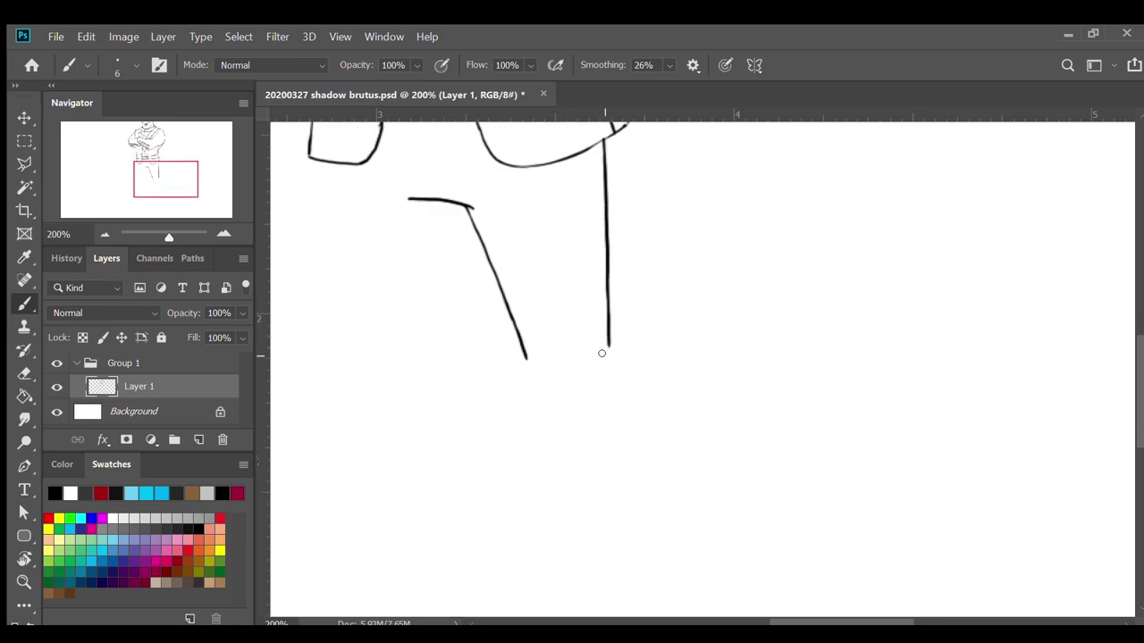
pyautogui.moveTo(607, 339); pyautogui.dragTo(609, 351)
pyautogui.moveTo(607, 348); pyautogui.dragTo(614, 382)
pyautogui.moveTo(526, 360); pyautogui.dragTo(545, 391)
# Draw the right leg's lower contours from the knee down to the ankle, with a bulging calf and ankle fold on the outer side.
pyautogui.scroll(-3, 540, 382)
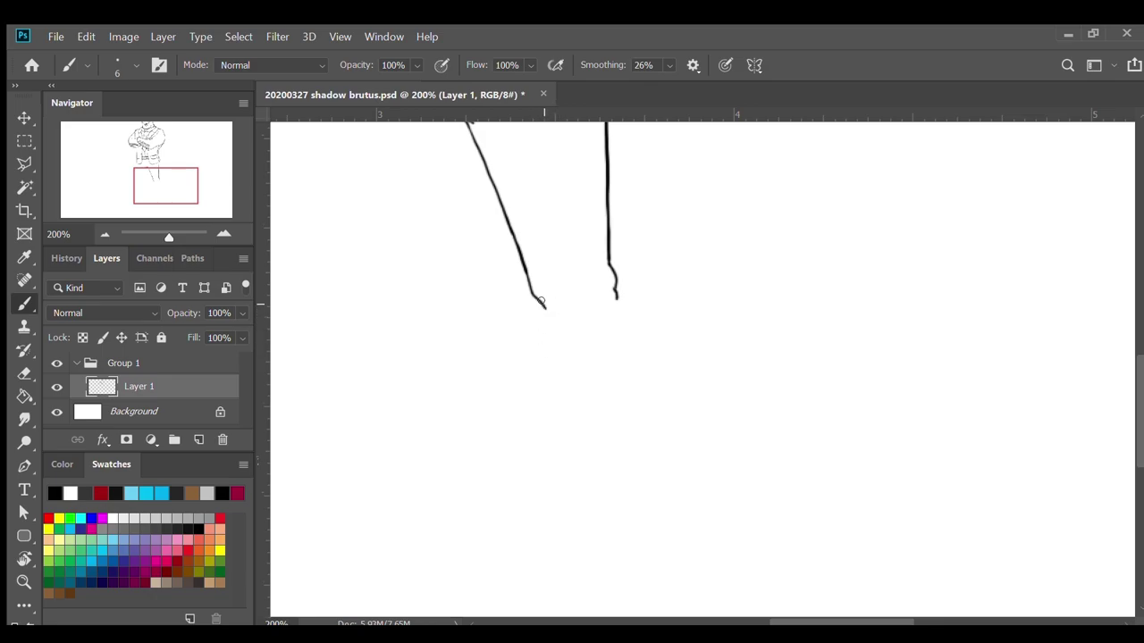
pyautogui.moveTo(541, 304); pyautogui.dragTo(577, 514)
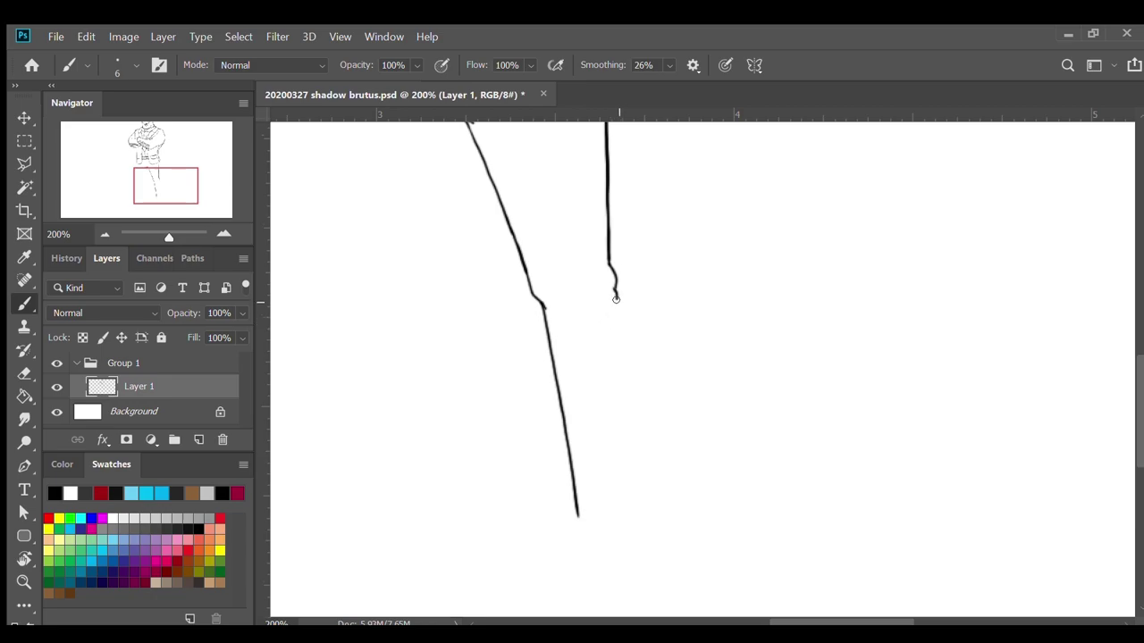
pyautogui.moveTo(614, 297)
pyautogui.mouseDown()
pyautogui.moveTo(637, 363)
pyautogui.moveTo(621, 483)
pyautogui.moveTo(645, 552)
pyautogui.mouseUp()
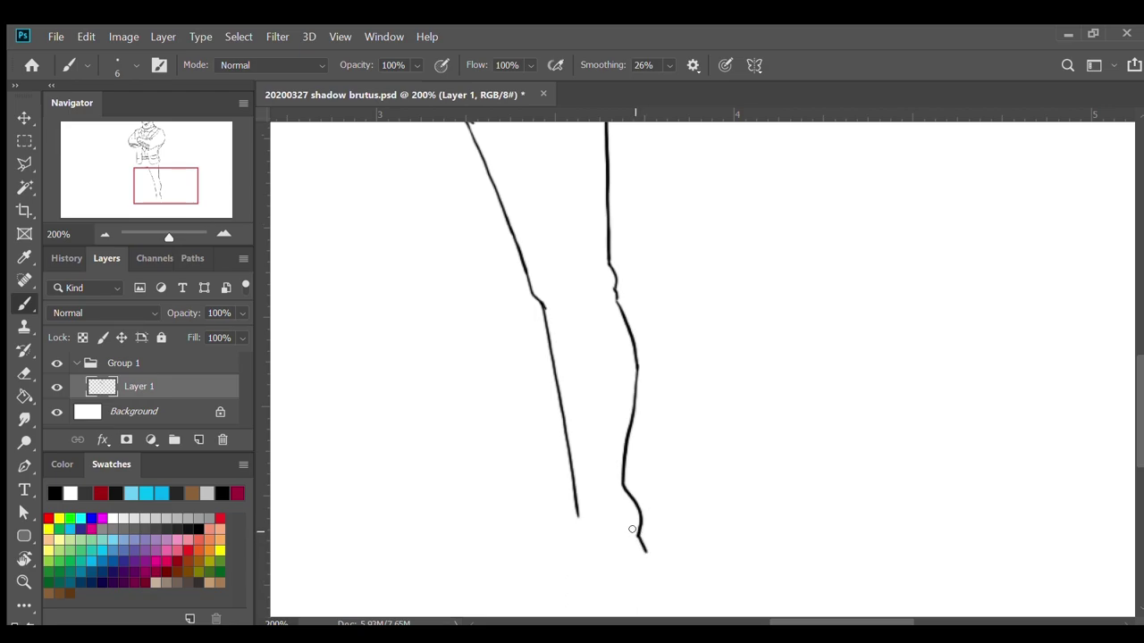
# Close the right trouser leg with a creased cuff and straight hem, and outline the front-facing shoe beneath it.
pyautogui.scroll(-2, 625, 525)
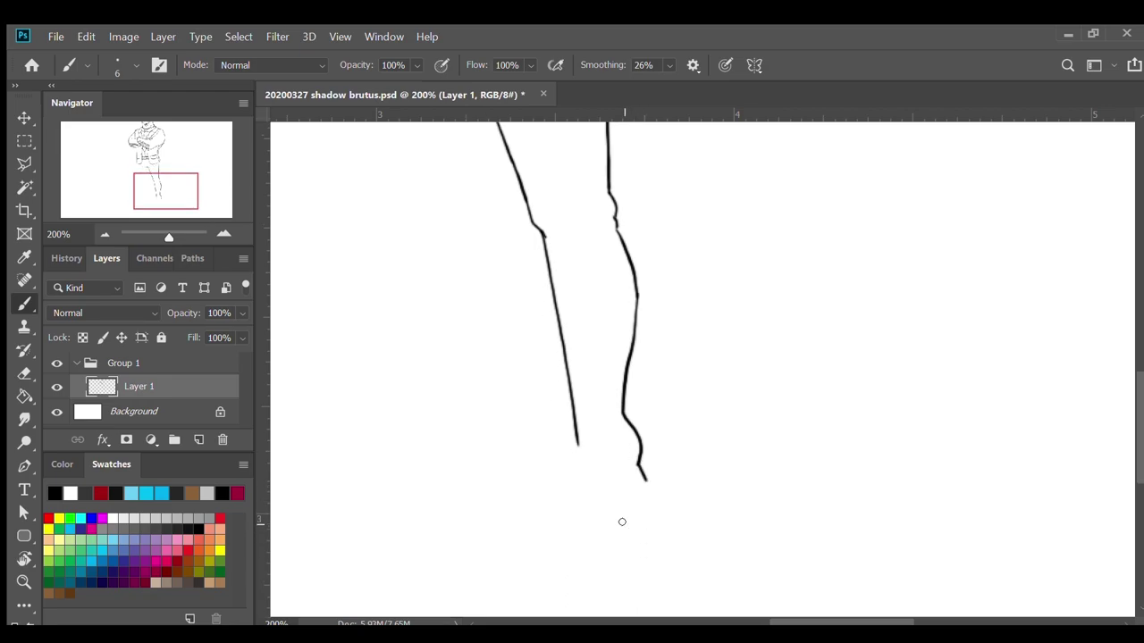
pyautogui.moveTo(575, 442); pyautogui.dragTo(567, 478)
pyautogui.moveTo(572, 481); pyautogui.dragTo(643, 481)
pyautogui.scroll(-2, 559, 482)
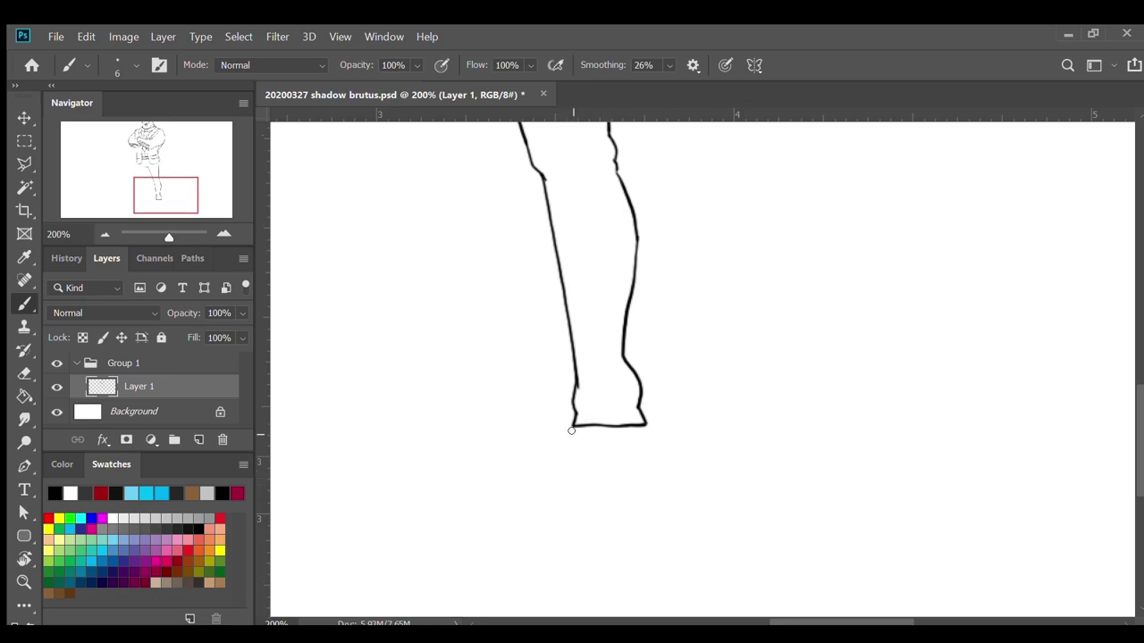
pyautogui.moveTo(574, 426)
pyautogui.mouseDown()
pyautogui.moveTo(550, 492)
pyautogui.moveTo(581, 536)
pyautogui.mouseUp()
pyautogui.moveTo(579, 534)
pyautogui.mouseDown()
pyautogui.moveTo(636, 506)
pyautogui.moveTo(634, 426)
pyautogui.mouseUp()
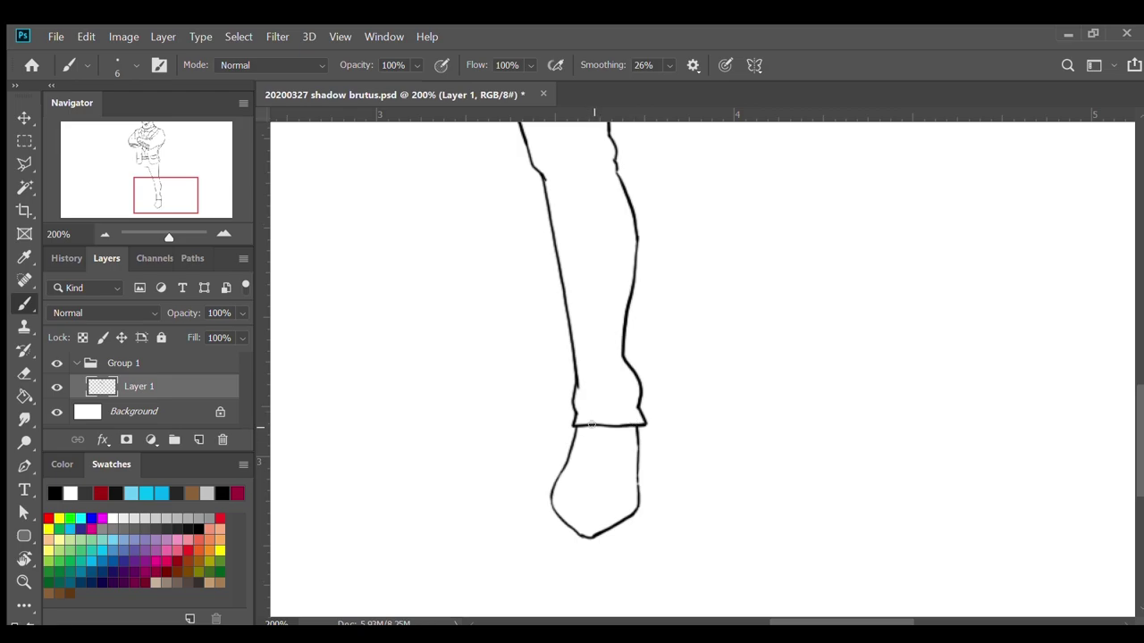
# Detail the right shoe with a lace opening, a curved toe cap, a sole line and thick horizontal laces.
pyautogui.moveTo(595, 422)
pyautogui.mouseDown()
pyautogui.moveTo(589, 462)
pyautogui.moveTo(553, 473)
pyautogui.mouseUp()
pyautogui.moveTo(608, 424)
pyautogui.mouseDown()
pyautogui.moveTo(607, 462)
pyautogui.moveTo(633, 480)
pyautogui.mouseUp()
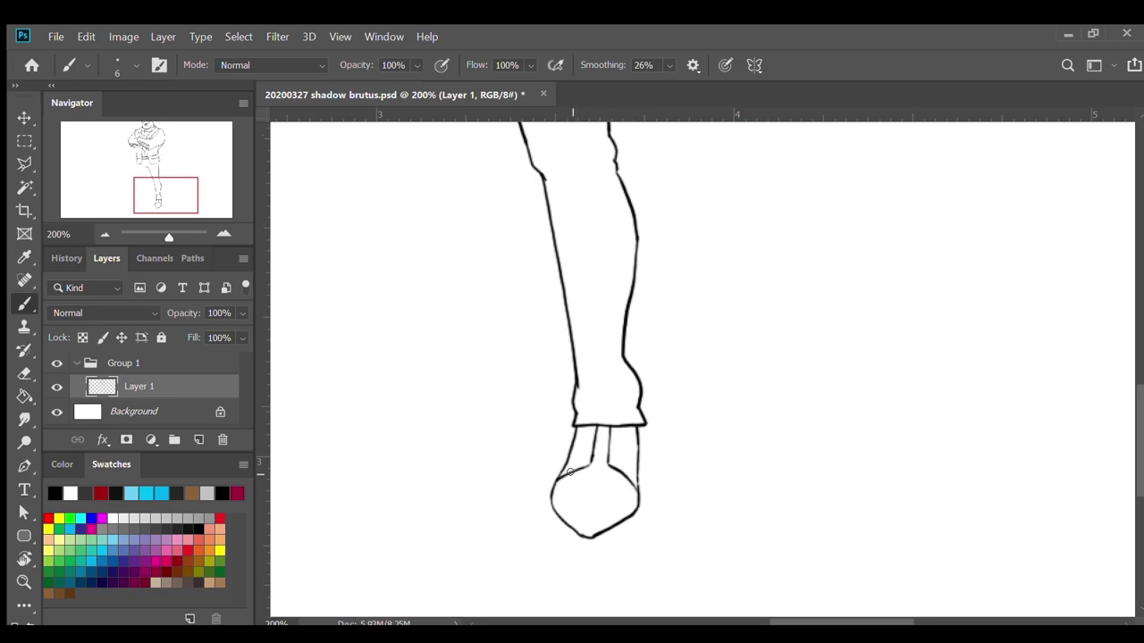
pyautogui.moveTo(566, 474)
pyautogui.mouseDown()
pyautogui.moveTo(594, 503)
pyautogui.moveTo(617, 489)
pyautogui.mouseUp()
pyautogui.moveTo(551, 495)
pyautogui.mouseDown()
pyautogui.moveTo(588, 531)
pyautogui.moveTo(638, 496)
pyautogui.mouseUp()
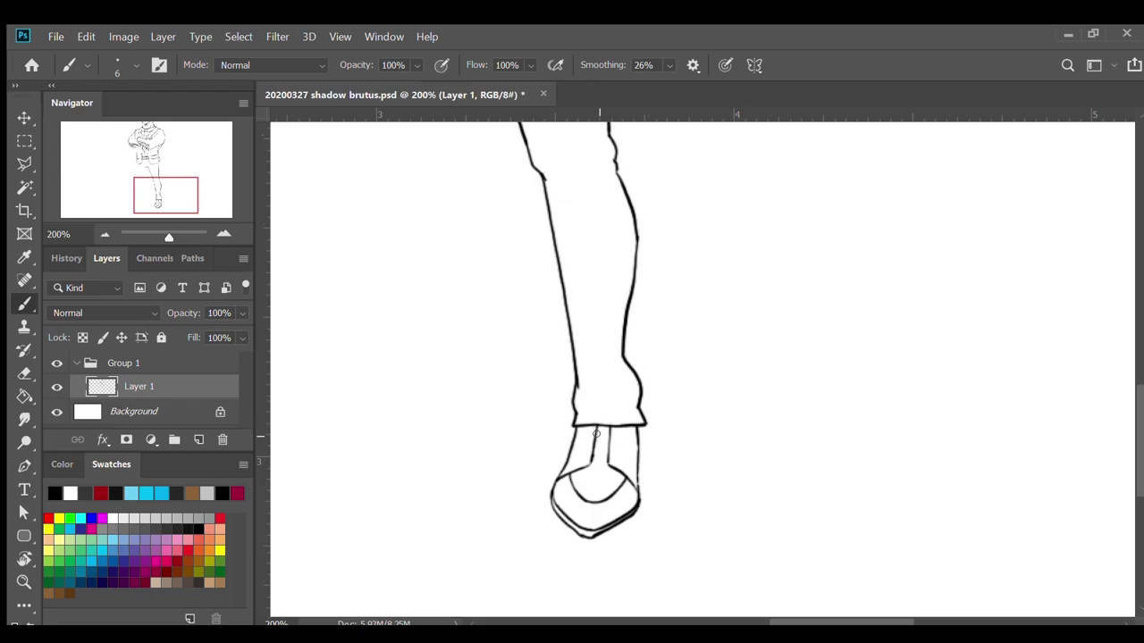
pyautogui.moveTo(593, 430)
pyautogui.mouseDown()
pyautogui.moveTo(646, 426)
pyautogui.moveTo(602, 451)
pyautogui.moveTo(614, 453)
pyautogui.moveTo(587, 453)
pyautogui.moveTo(614, 454)
pyautogui.mouseUp()
# Draw a side seam just inside the right leg's outer contour, from the jacket hem past the knee to the cuff.
pyautogui.scroll(4, 647, 472)
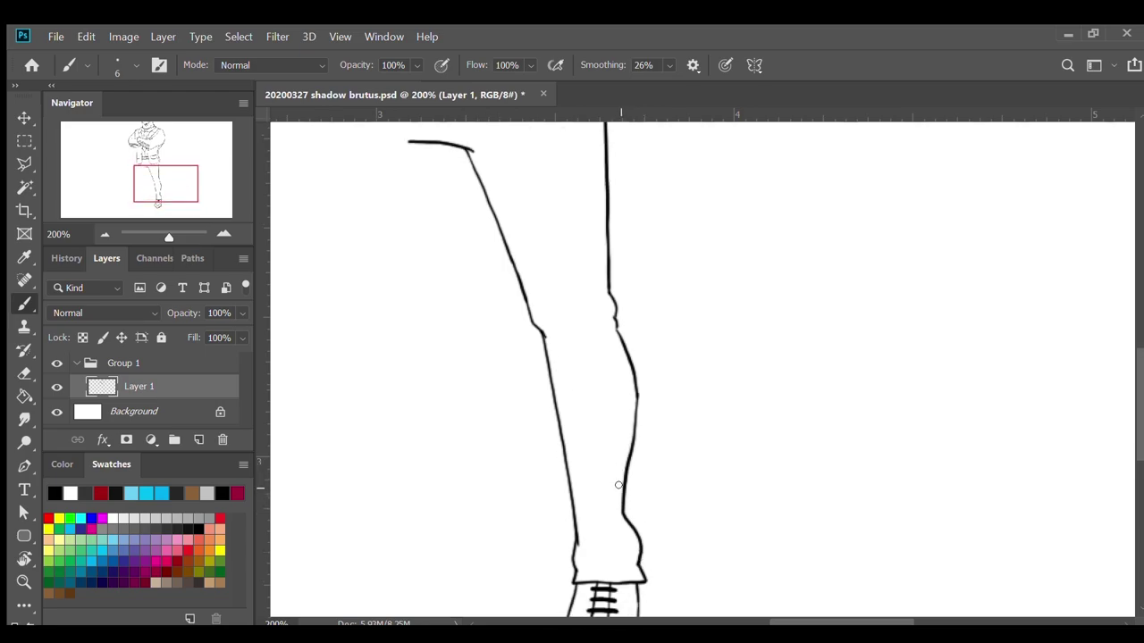
pyautogui.click(103, 231)
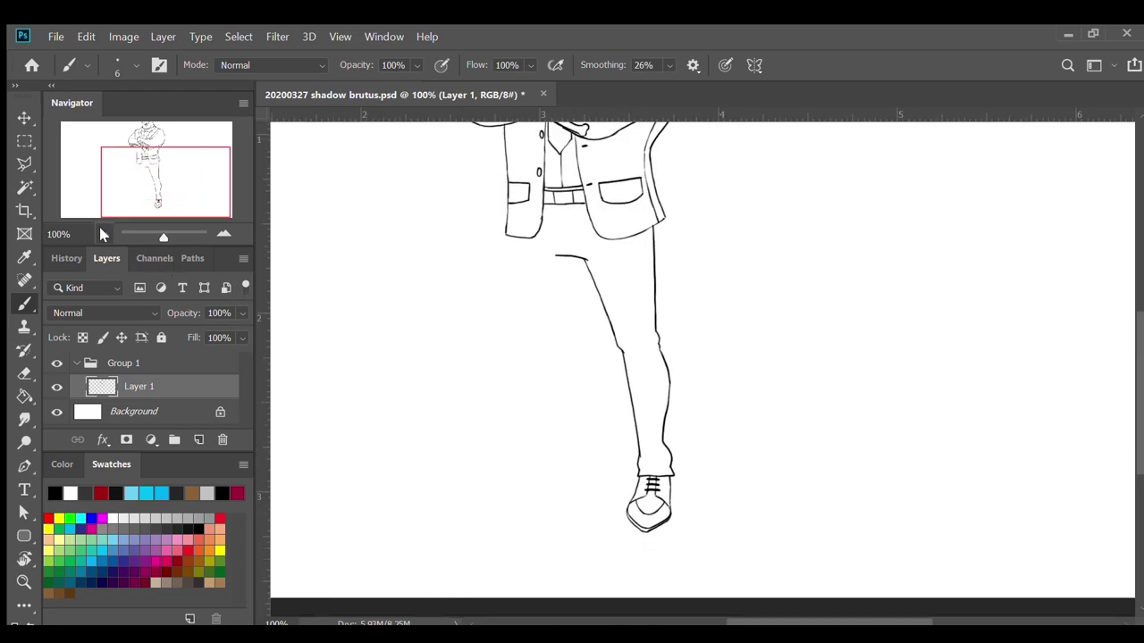
pyautogui.moveTo(191, 184); pyautogui.dragTo(193, 174)
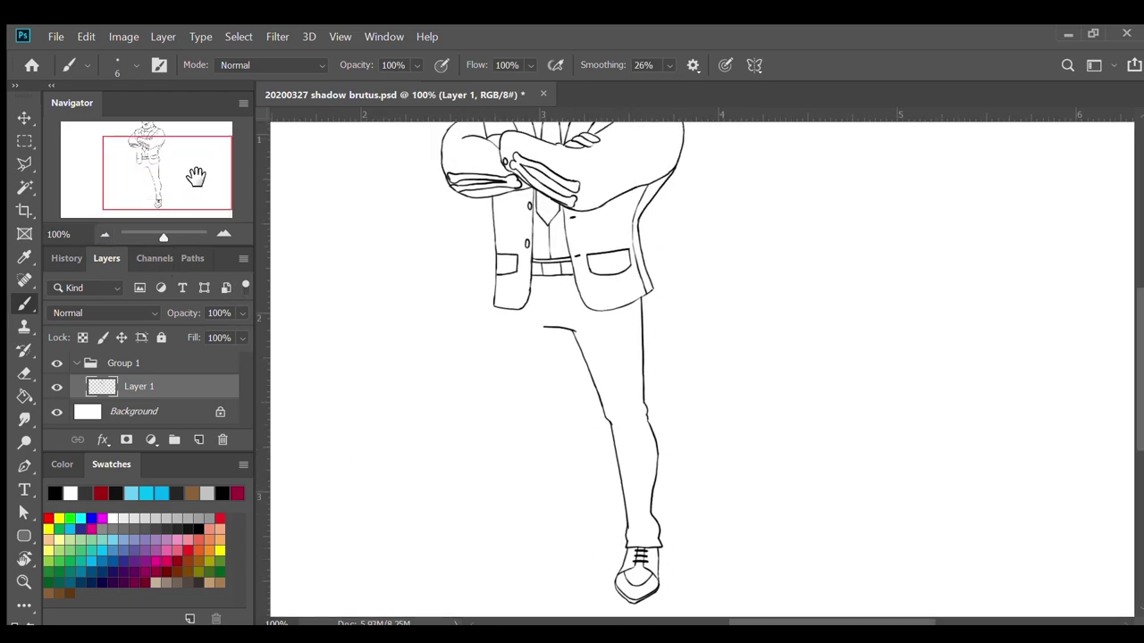
pyautogui.click(223, 234)
pyautogui.moveTo(207, 178); pyautogui.dragTo(220, 180)
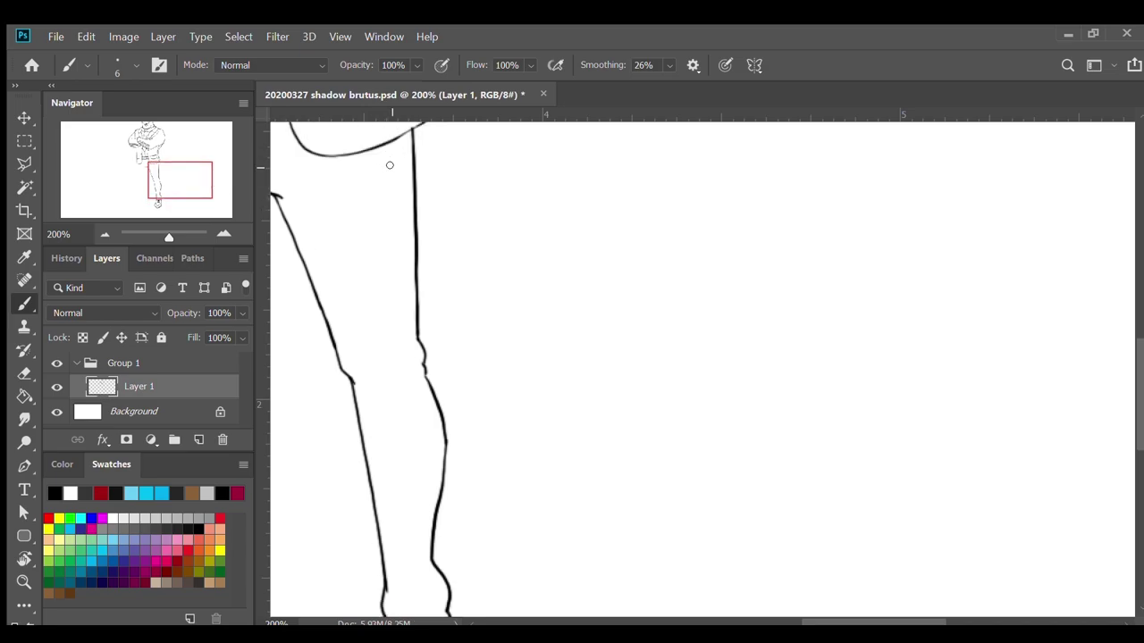
pyautogui.moveTo(391, 141); pyautogui.dragTo(416, 374)
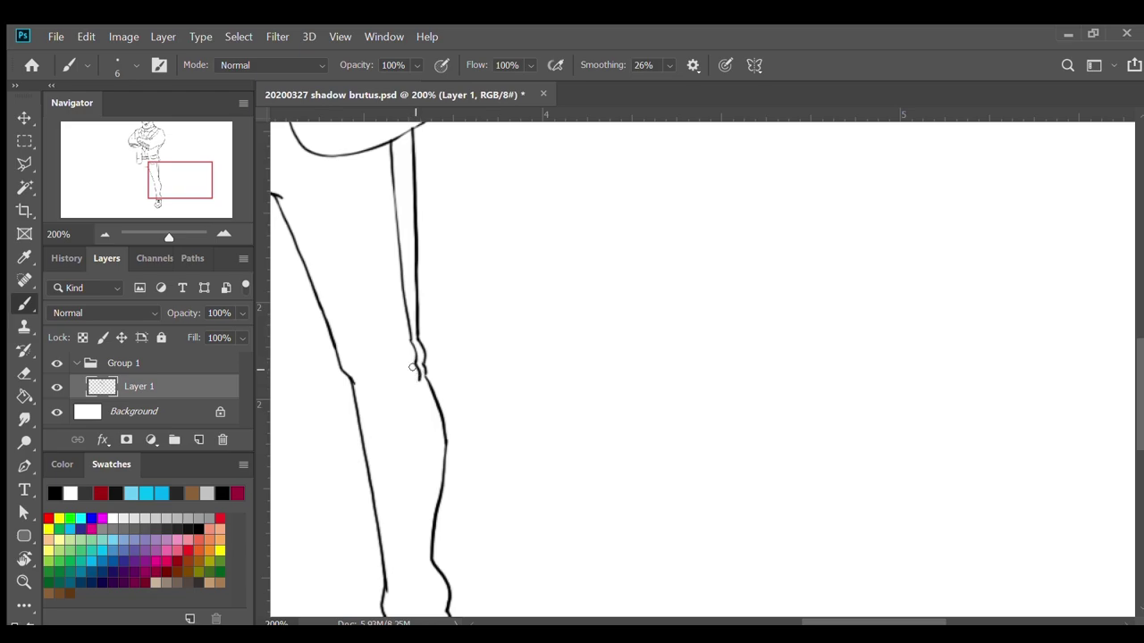
pyautogui.scroll(-3, 412, 367)
pyautogui.moveTo(416, 252)
pyautogui.mouseDown()
pyautogui.moveTo(431, 336)
pyautogui.moveTo(422, 429)
pyautogui.moveTo(449, 500)
pyautogui.mouseUp()
# Draw the left leg's outer contour from the jacket hem through the knee down to a flared ankle.
pyautogui.moveTo(190, 184); pyautogui.dragTo(171, 158)
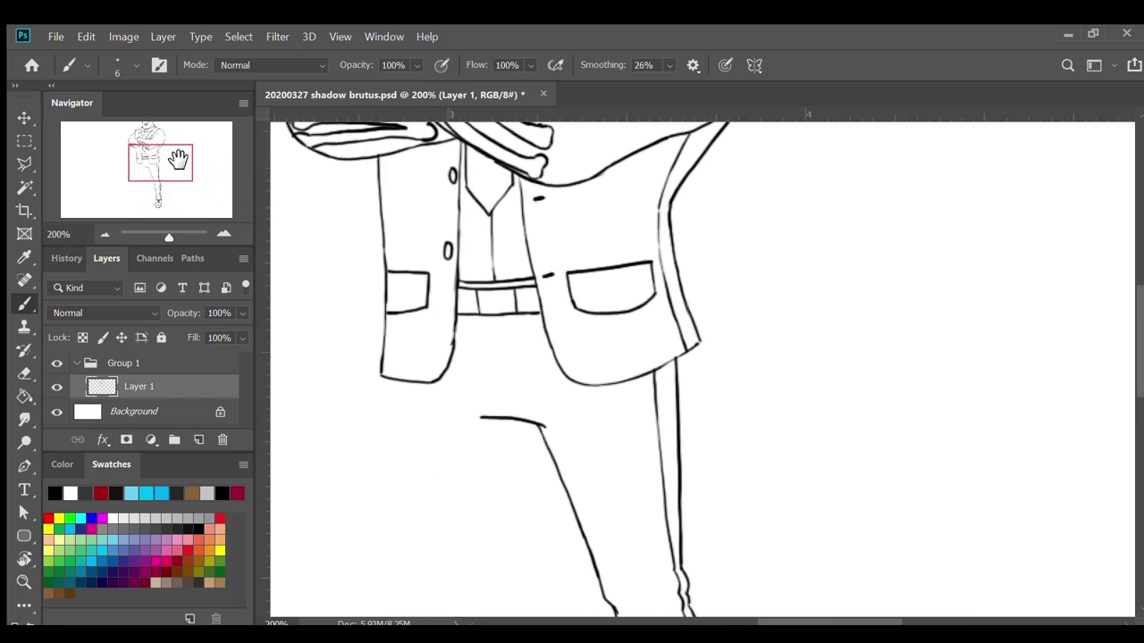
pyautogui.scroll(-5, 558, 209)
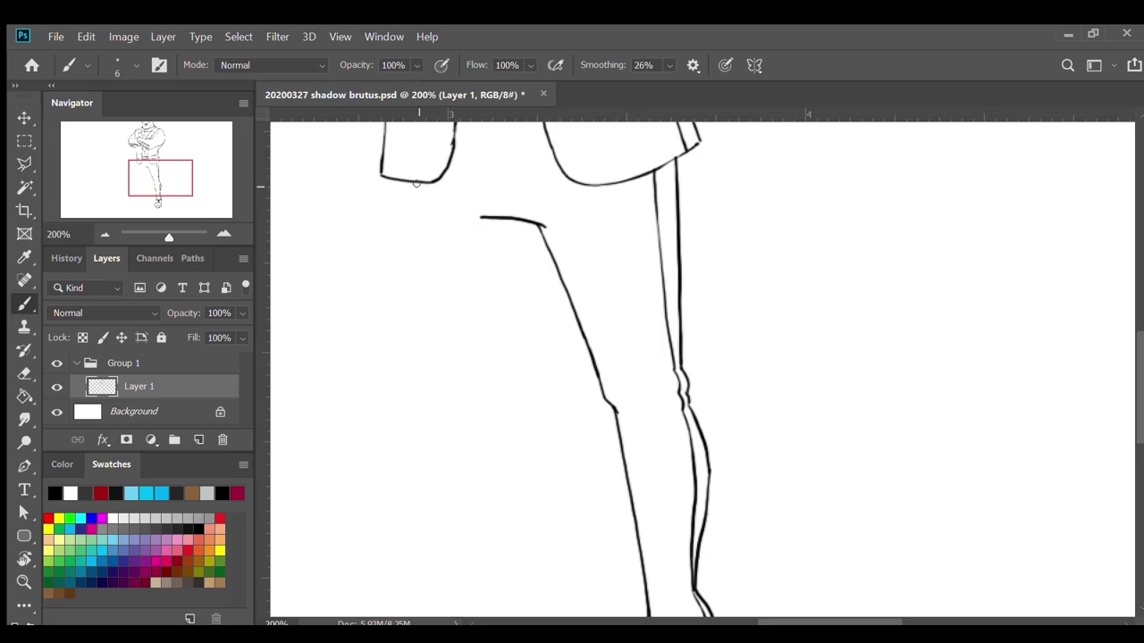
pyautogui.moveTo(416, 189)
pyautogui.mouseDown()
pyautogui.moveTo(424, 361)
pyautogui.moveTo(427, 343)
pyautogui.moveTo(455, 438)
pyautogui.mouseUp()
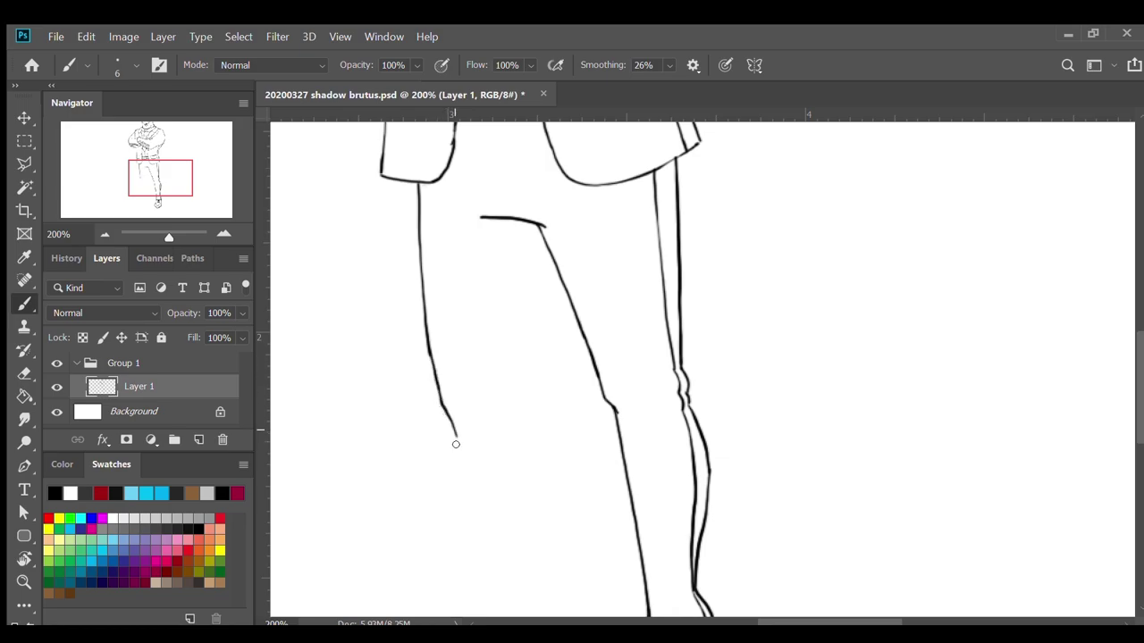
pyautogui.scroll(-5, 452, 447)
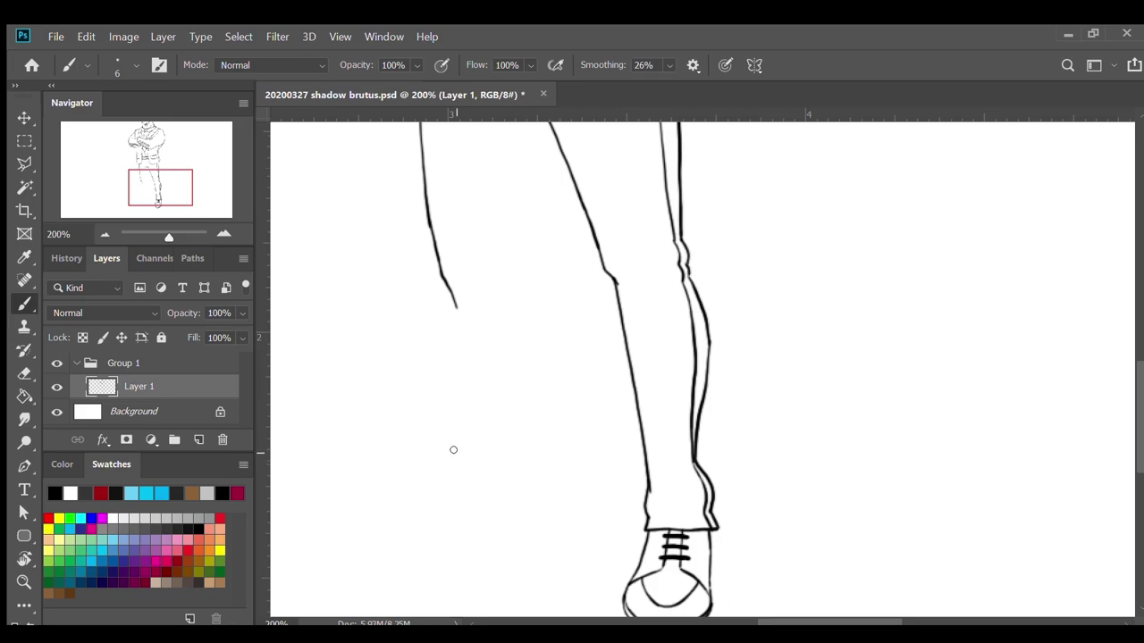
pyautogui.moveTo(454, 305)
pyautogui.mouseDown()
pyautogui.moveTo(463, 415)
pyautogui.moveTo(444, 490)
pyautogui.mouseUp()
# Draw the left leg's inner contour from the crotch with knee folds and a calf bulge, and close the cuff with a curved hem.
pyautogui.scroll(4, 464, 482)
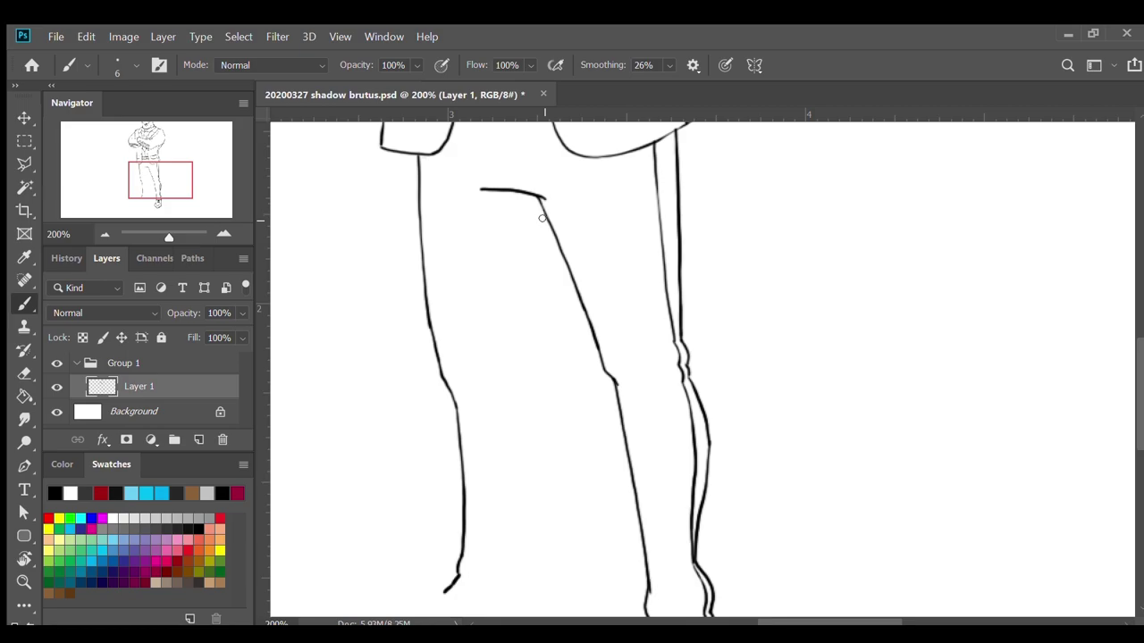
pyautogui.moveTo(543, 203); pyautogui.dragTo(519, 373)
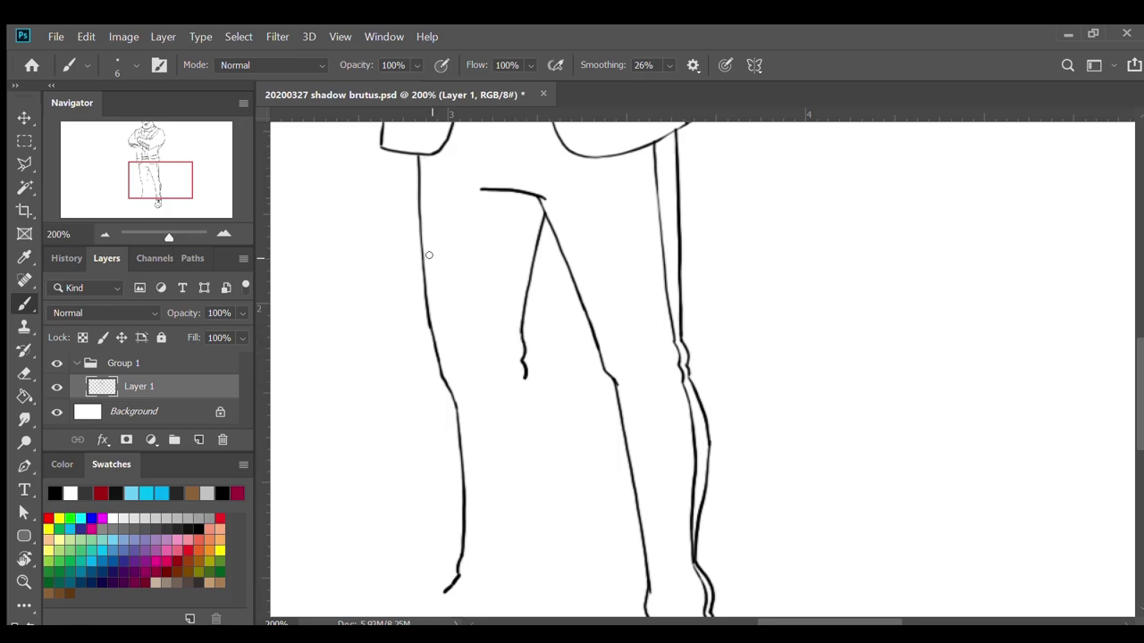
pyautogui.scroll(-3, 434, 251)
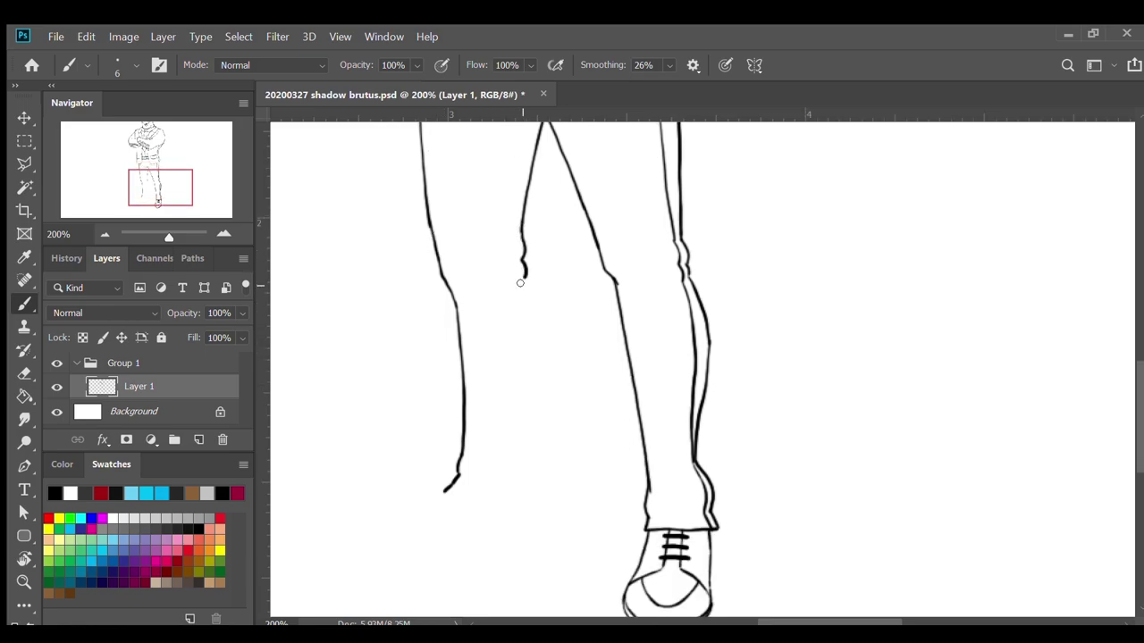
pyautogui.moveTo(523, 275)
pyautogui.mouseDown()
pyautogui.moveTo(535, 345)
pyautogui.moveTo(509, 431)
pyautogui.moveTo(513, 513)
pyautogui.mouseUp()
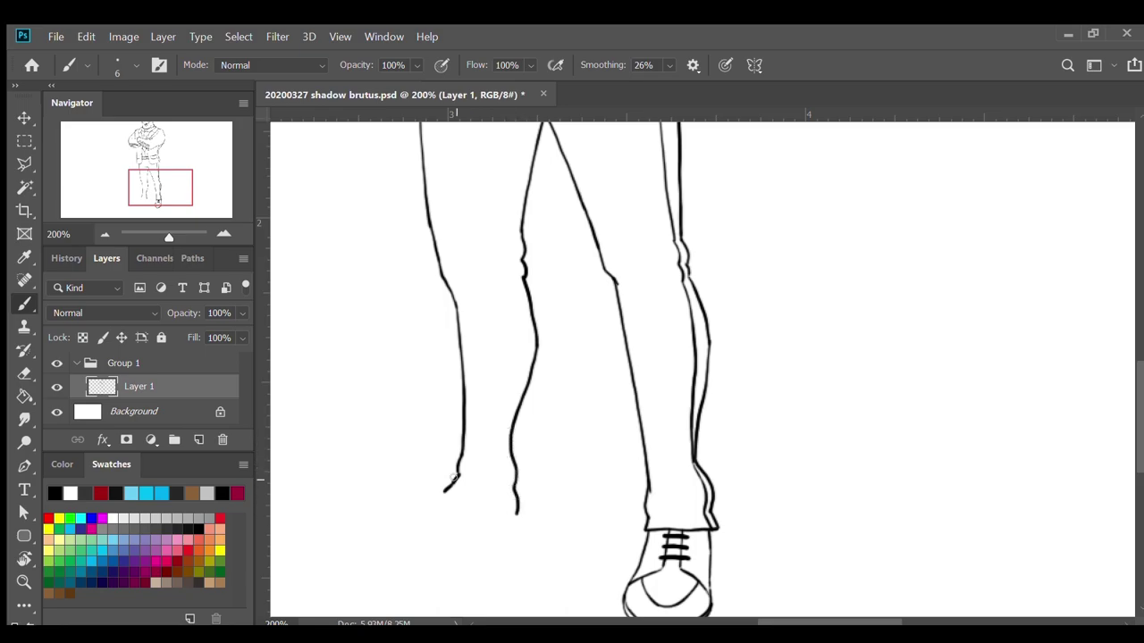
pyautogui.moveTo(445, 490); pyautogui.dragTo(507, 511)
# Draw the side-facing left shoe's outline below the cuff, with a rounded toe, a raised heel and a sole line.
pyautogui.scroll(-3, 509, 501)
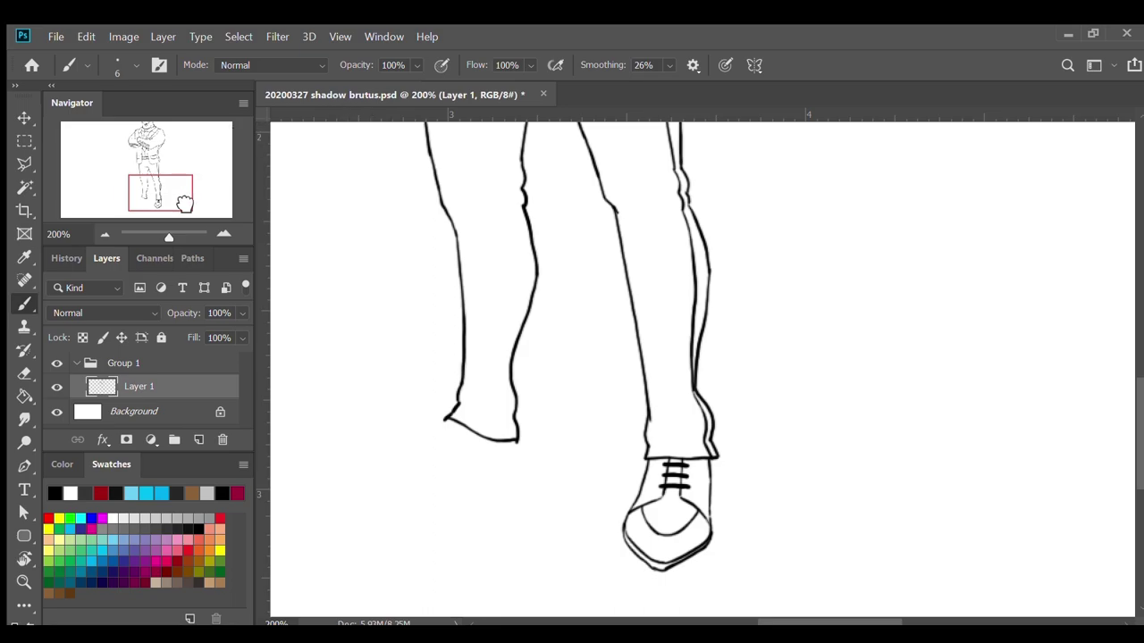
pyautogui.moveTo(185, 205); pyautogui.dragTo(181, 203)
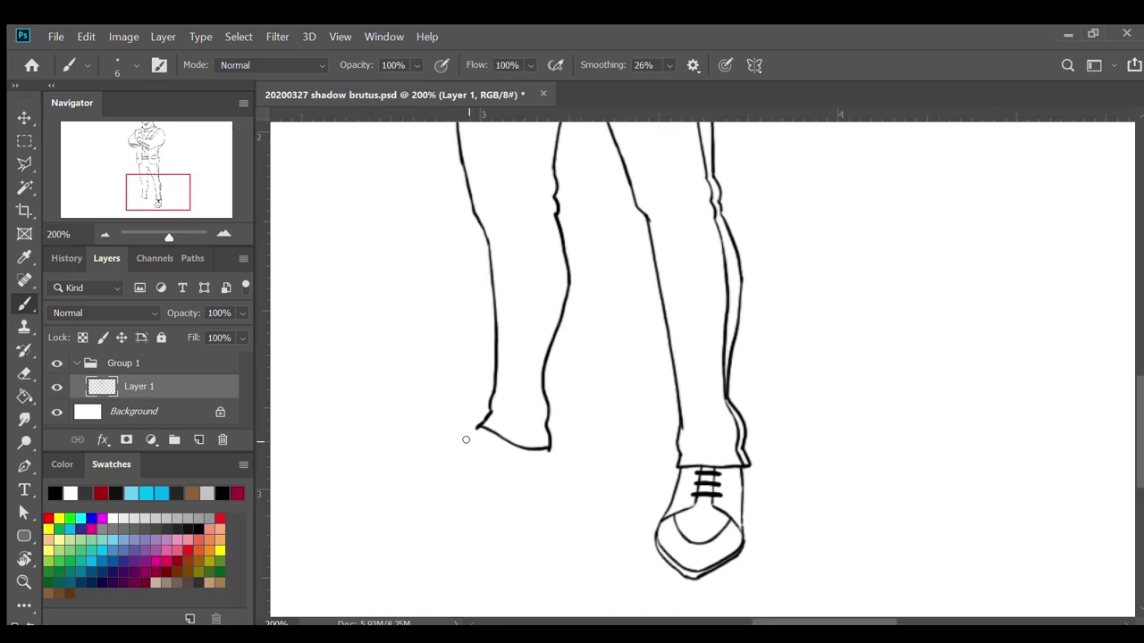
pyautogui.moveTo(486, 419)
pyautogui.mouseDown()
pyautogui.moveTo(413, 466)
pyautogui.moveTo(400, 498)
pyautogui.mouseUp()
pyautogui.moveTo(400, 497)
pyautogui.mouseDown()
pyautogui.moveTo(467, 501)
pyautogui.moveTo(517, 482)
pyautogui.mouseUp()
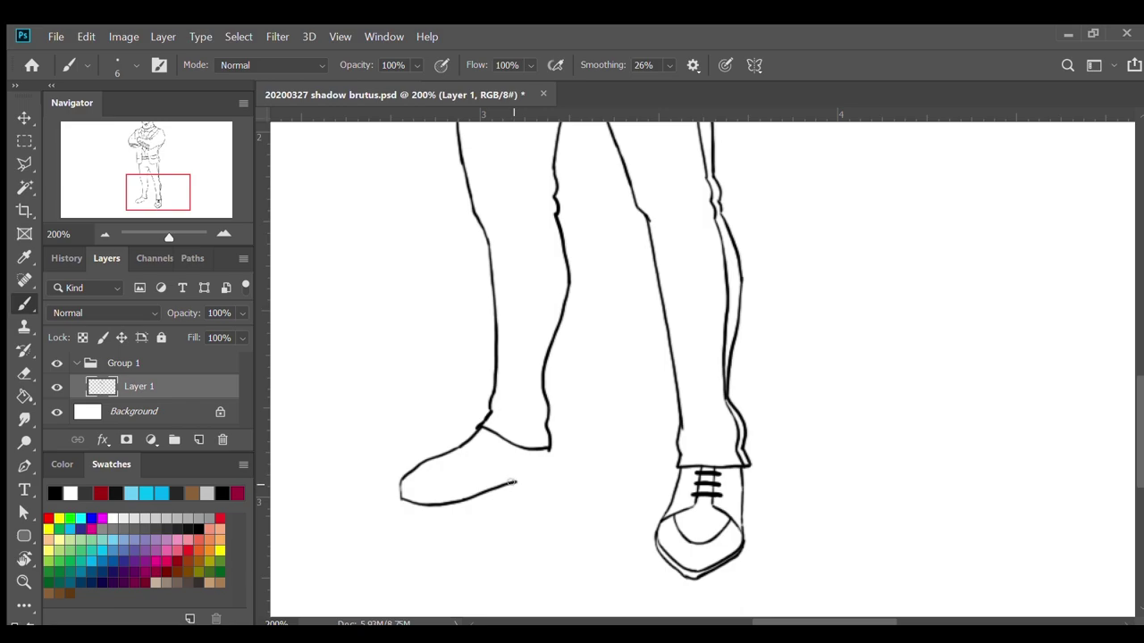
pyautogui.moveTo(513, 487); pyautogui.dragTo(545, 481)
pyautogui.moveTo(547, 477); pyautogui.dragTo(542, 443)
pyautogui.moveTo(401, 491)
pyautogui.mouseDown()
pyautogui.moveTo(436, 497)
pyautogui.moveTo(547, 459)
pyautogui.mouseUp()
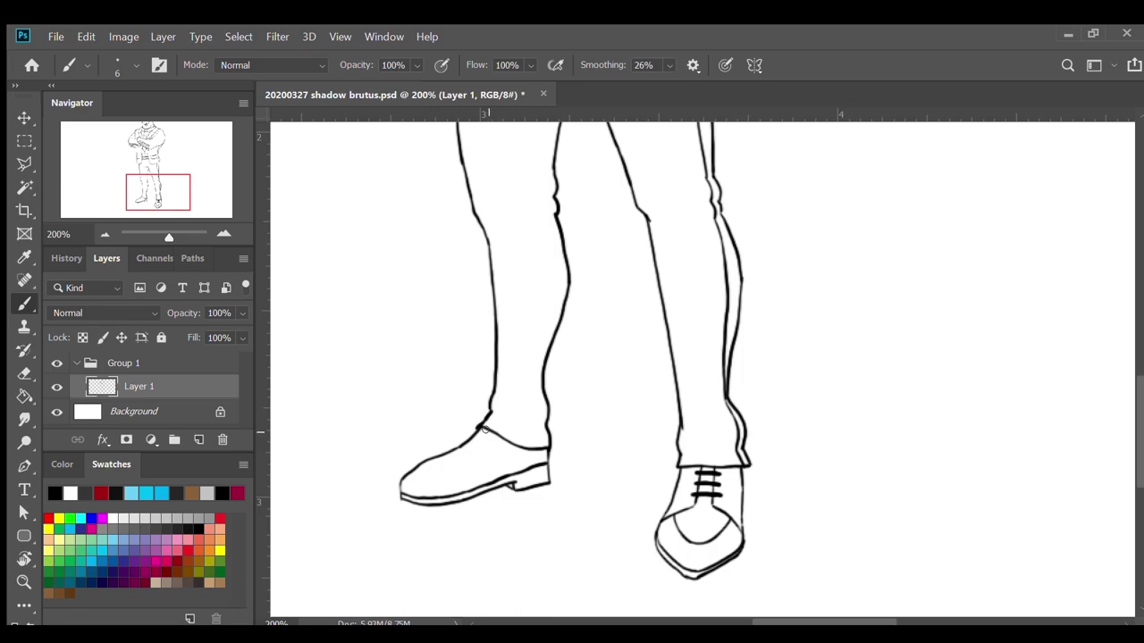
# Add the side panel seam, toe seam and short thick laces to the left shoe.
pyautogui.moveTo(485, 431)
pyautogui.mouseDown()
pyautogui.moveTo(458, 456)
pyautogui.moveTo(474, 481)
pyautogui.mouseUp()
pyautogui.moveTo(464, 466); pyautogui.dragTo(404, 475)
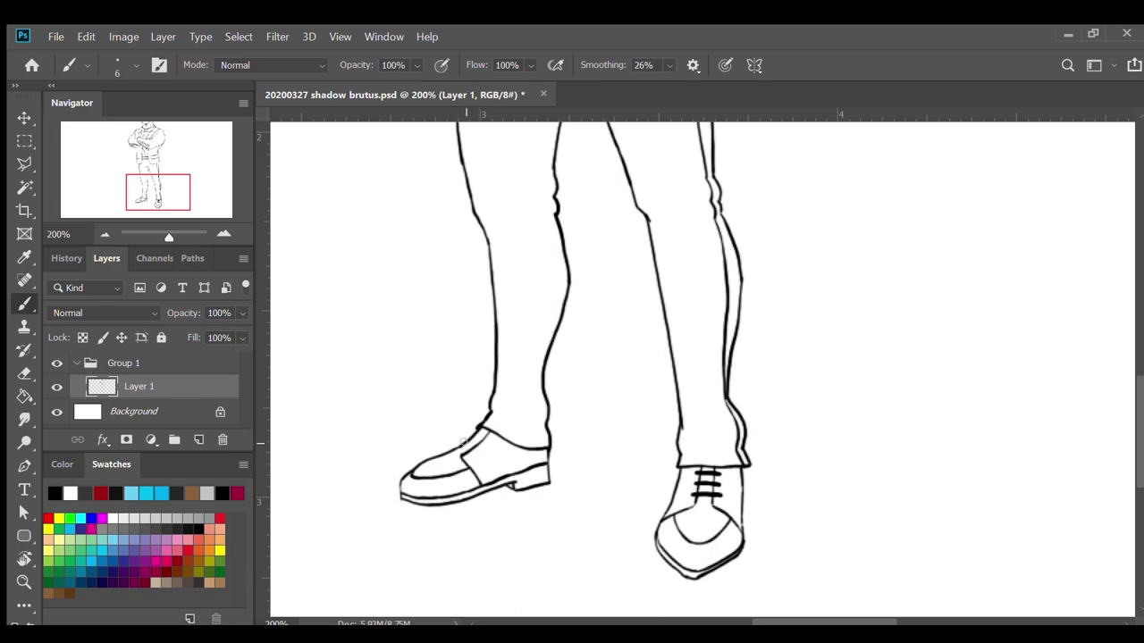
pyautogui.moveTo(459, 446); pyautogui.dragTo(490, 427)
# Draw a seam inside the left leg's inner contour, from the crotch past the knee to the cuff.
pyautogui.scroll(3, 506, 435)
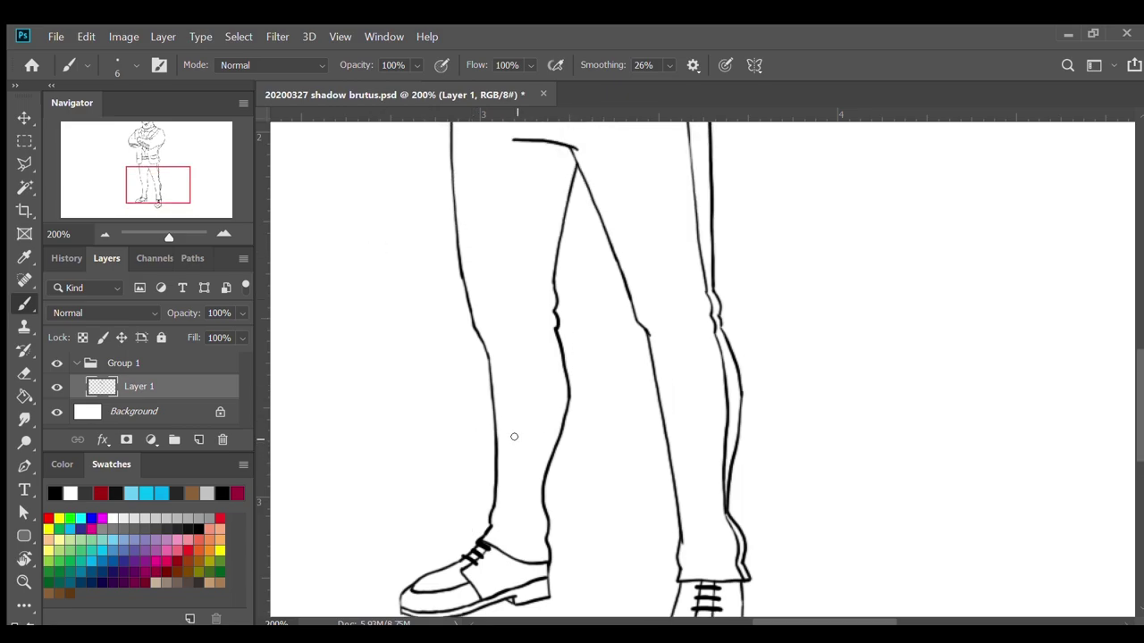
pyautogui.scroll(-1, 513, 434)
pyautogui.moveTo(554, 145); pyautogui.dragTo(537, 309)
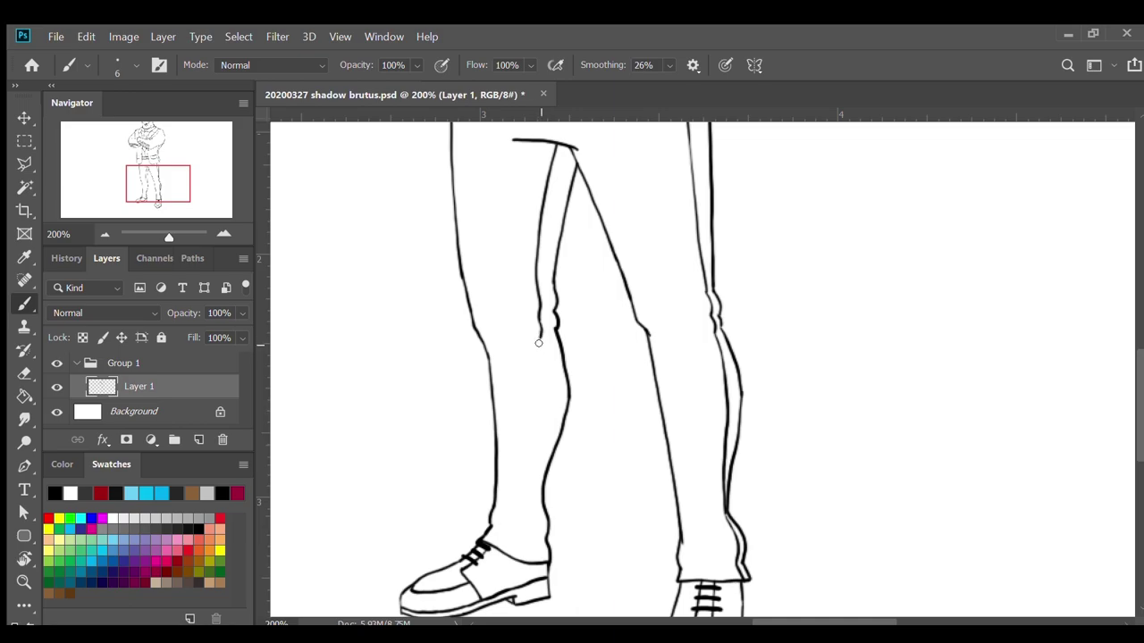
pyautogui.moveTo(538, 336); pyautogui.dragTo(527, 551)
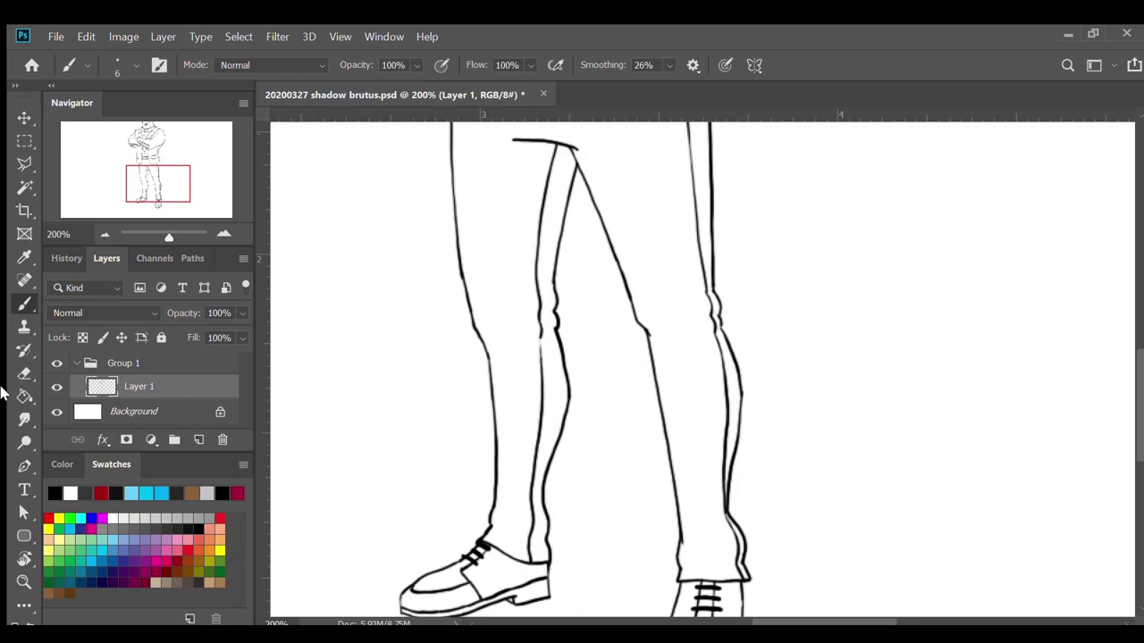
# Move the line art down until the whole figure, from hood to shoes, fits on the canvas.
pyautogui.click(105, 233)
pyautogui.click(105, 233)
pyautogui.click(104, 233)
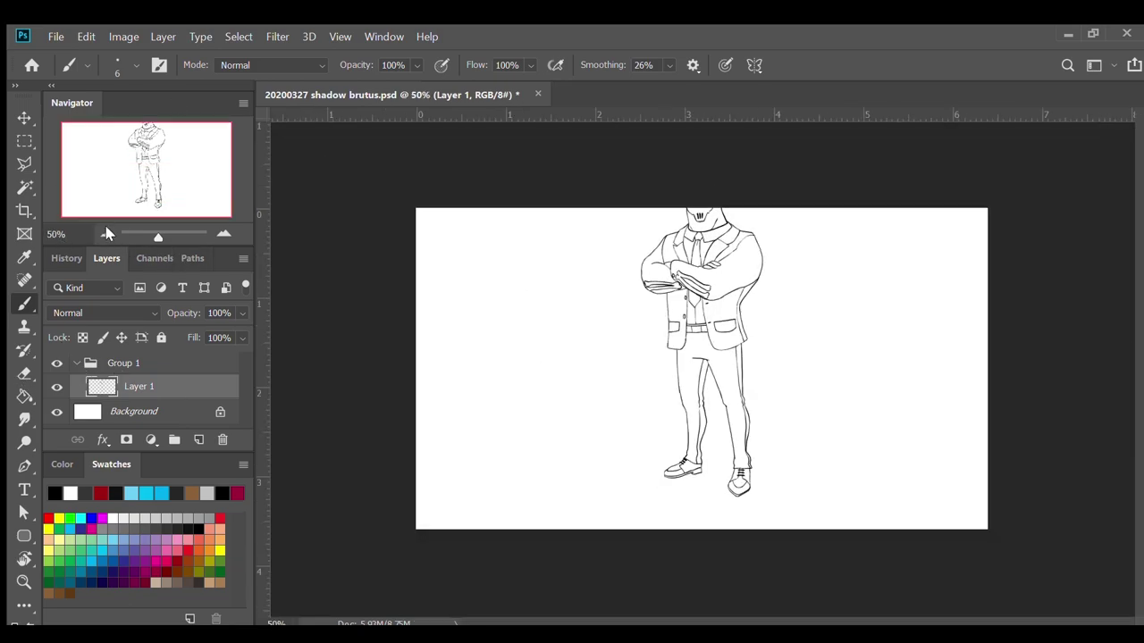
pyautogui.click(24, 117)
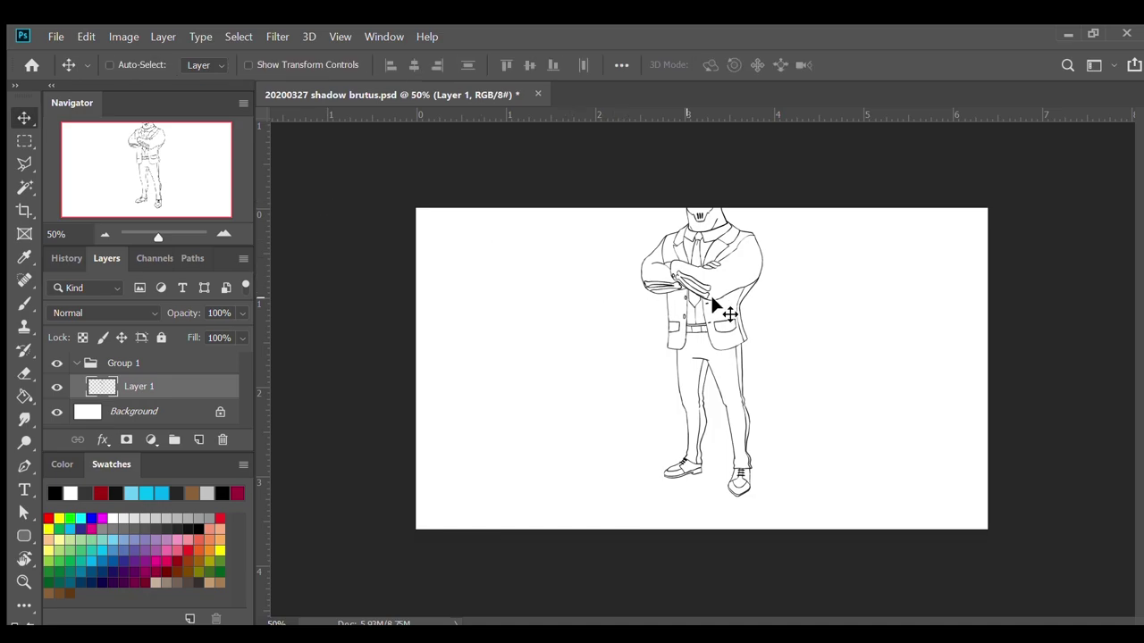
pyautogui.moveTo(707, 306); pyautogui.dragTo(707, 344)
pyautogui.click(222, 233)
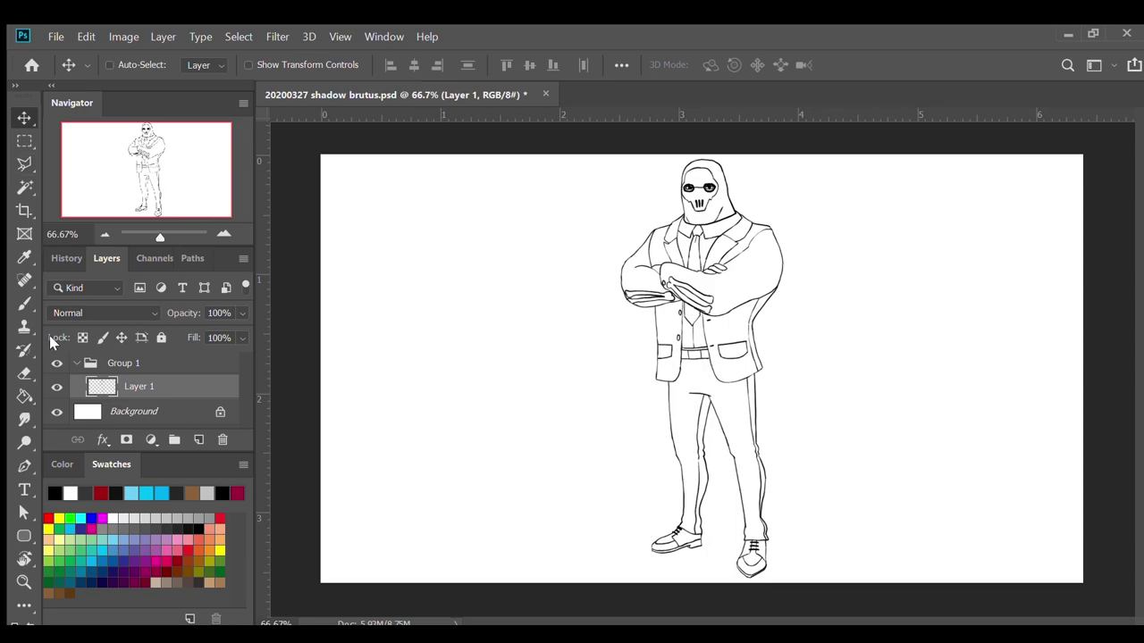
# Draw the trouser fly lines between the belt and the crotch with the Brush at 100% zoom.
pyautogui.click(24, 303)
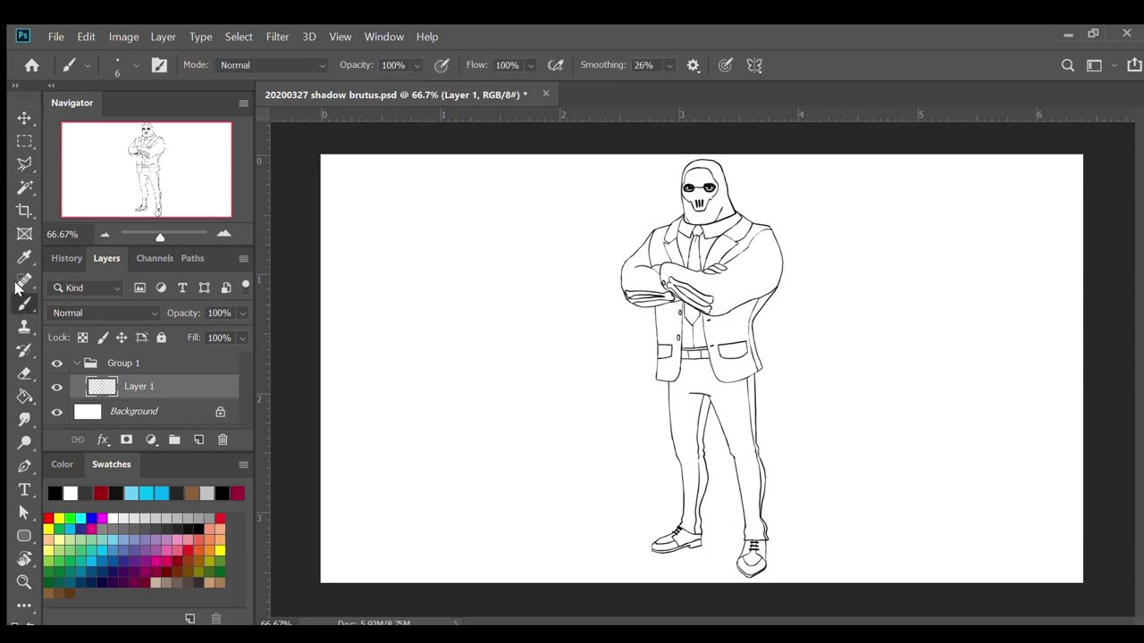
pyautogui.click(223, 233)
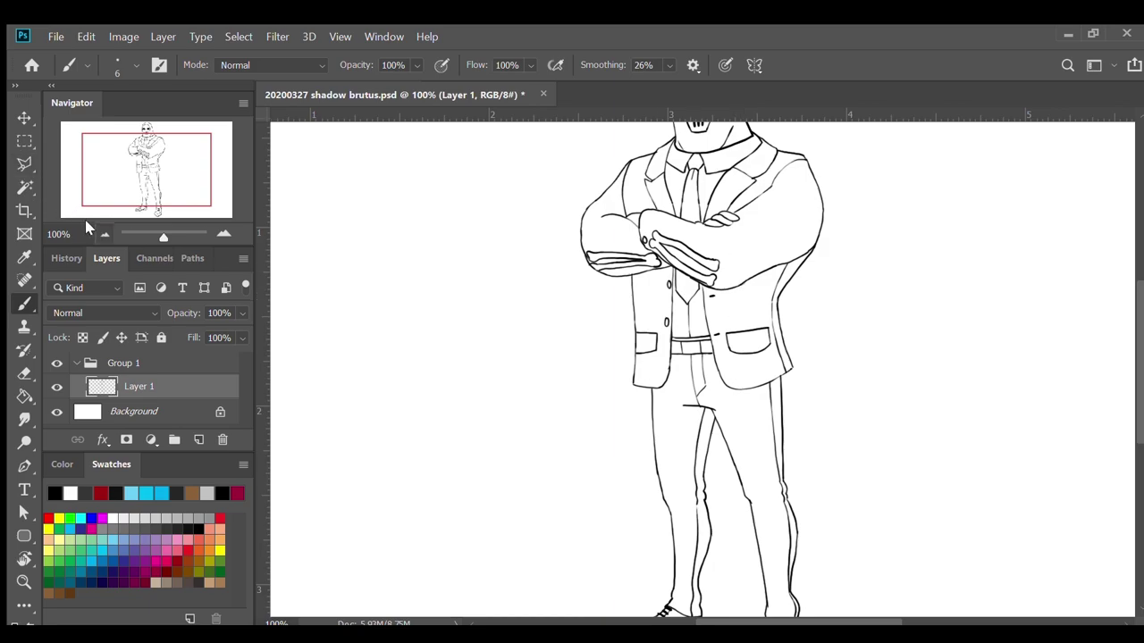
pyautogui.click(103, 234)
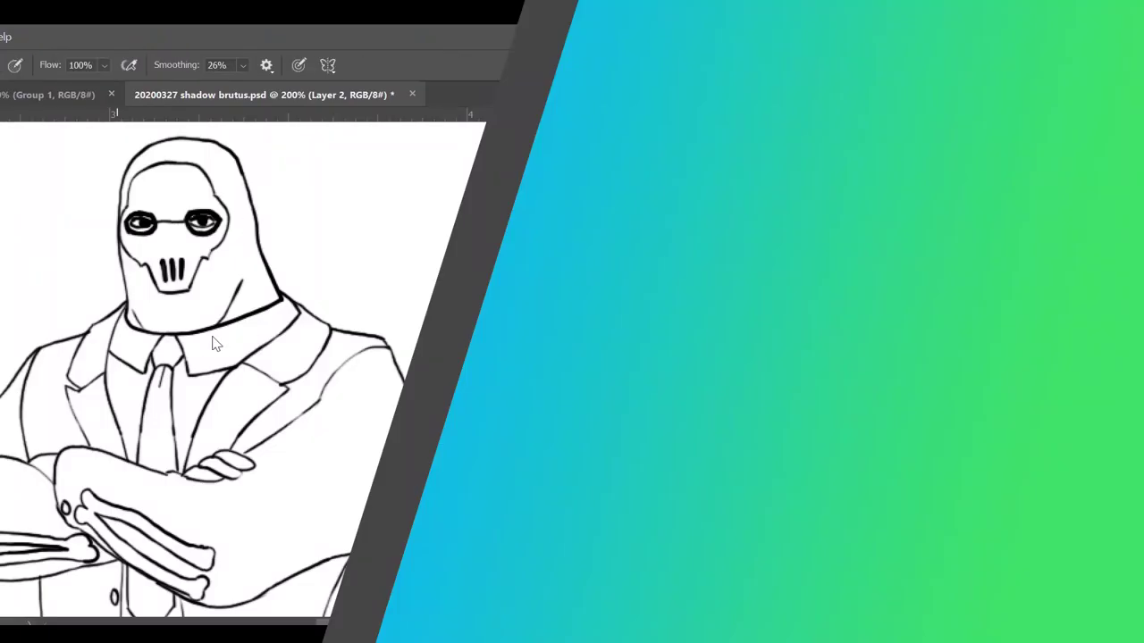
# Fill the hood and suit with flat dark greys and the mask, fingers and arm bones with light grey on Layer 2.
pyautogui.moveTo(215, 344)
pyautogui.mouseDown()
pyautogui.moveTo(179, 188)
pyautogui.moveTo(224, 295)
pyautogui.moveTo(143, 224)
pyautogui.moveTo(156, 169)
pyautogui.moveTo(205, 353)
pyautogui.moveTo(103, 411)
pyautogui.mouseUp()
pyautogui.press('w')
pyautogui.click(51, 318)
pyautogui.hotkey('alt', 'BackSpace')
pyautogui.scroll(-3, 171, 226)
pyautogui.press('b')
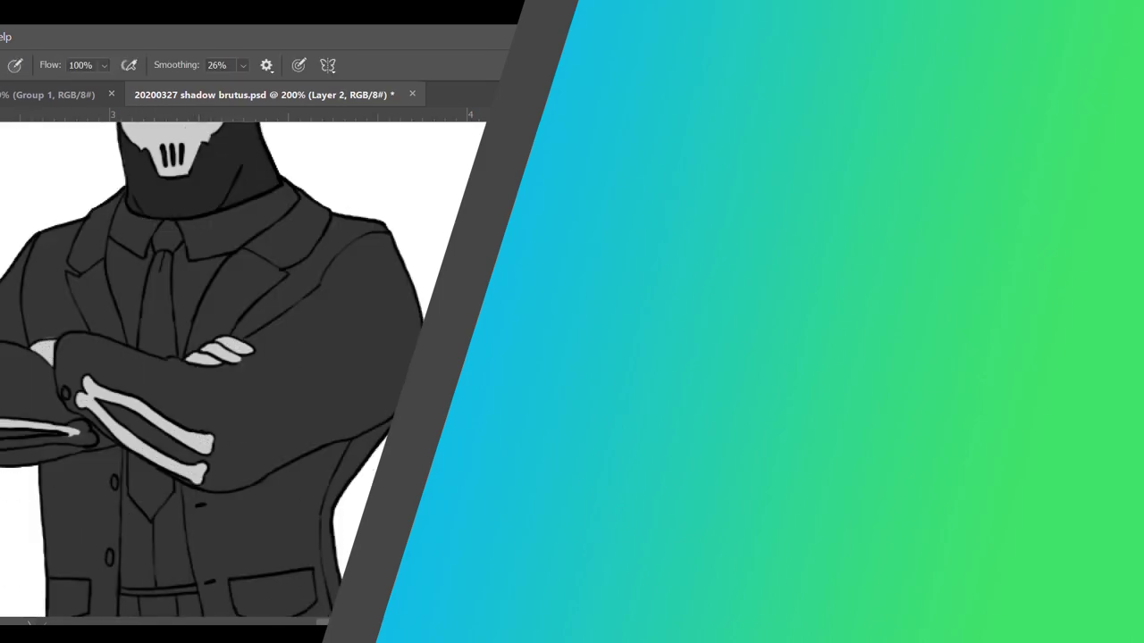
# Paint both shoes near-black and darken the tie and belt, leaving the buckle grey.
pyautogui.scroll(-8, 179, 358)
pyautogui.moveTo(304, 536); pyautogui.dragTo(357, 474)
pyautogui.moveTo(53, 464); pyautogui.dragTo(170, 434)
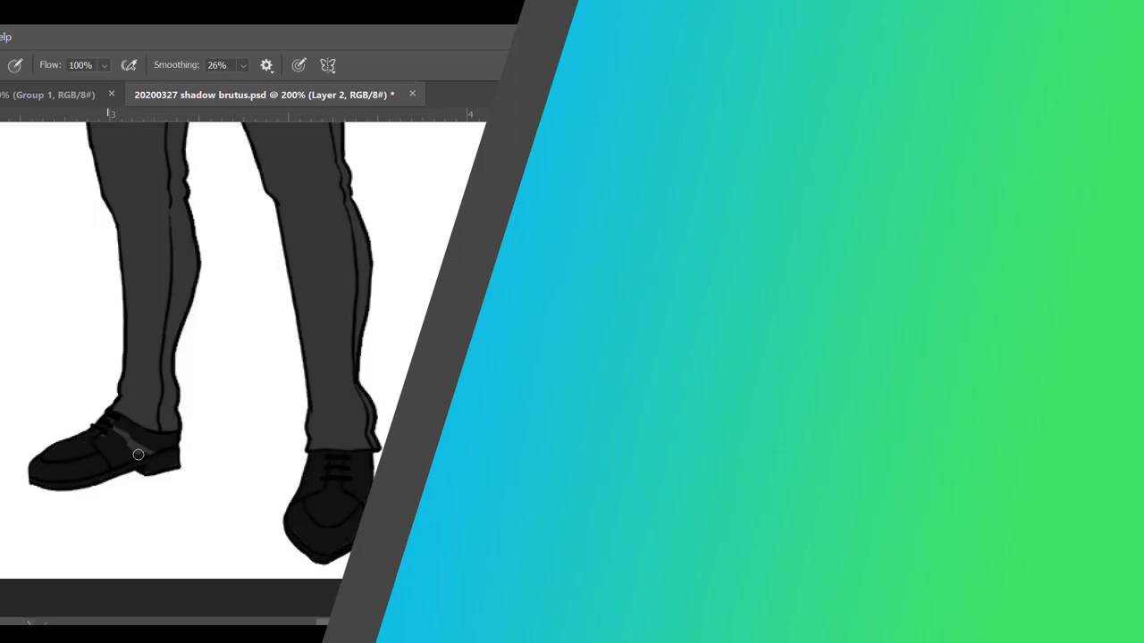
pyautogui.scroll(8, 197, 357)
pyautogui.moveTo(160, 251); pyautogui.dragTo(147, 500)
# Add a new layer above the flat colours and paint dark shadows on the jacket beneath the crossed arms.
pyautogui.hotkey('ctrl', 'shift', 'alt', 'n')
pyautogui.hotkey('ctrl', '-')
pyautogui.hotkey('ctrl', '-')
pyautogui.moveTo(286, 268); pyautogui.dragTo(349, 295)
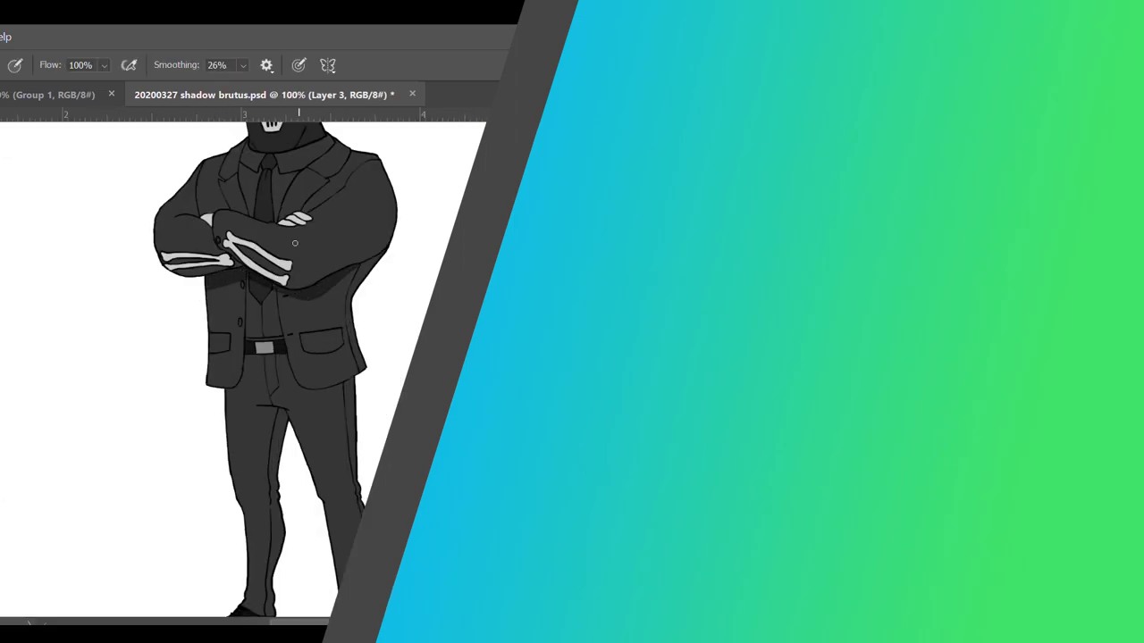
# Shade the trouser legs and the area below the jacket hem with darker tones on Layer 3, using the Eraser for cleanup.
pyautogui.scroll(3, 116, 447)
pyautogui.moveTo(90, 295); pyautogui.dragTo(91, 508)
pyautogui.scroll(-5, 91, 508)
pyautogui.moveTo(230, 134); pyautogui.dragTo(232, 483)
pyautogui.moveTo(245, 295); pyautogui.dragTo(250, 402)
pyautogui.scroll(8, 178, 357)
pyautogui.scroll(5, 179, 357)
pyautogui.press('e')
pyautogui.hotkey('ctrl', '-')
pyautogui.hotkey('ctrl', '-')
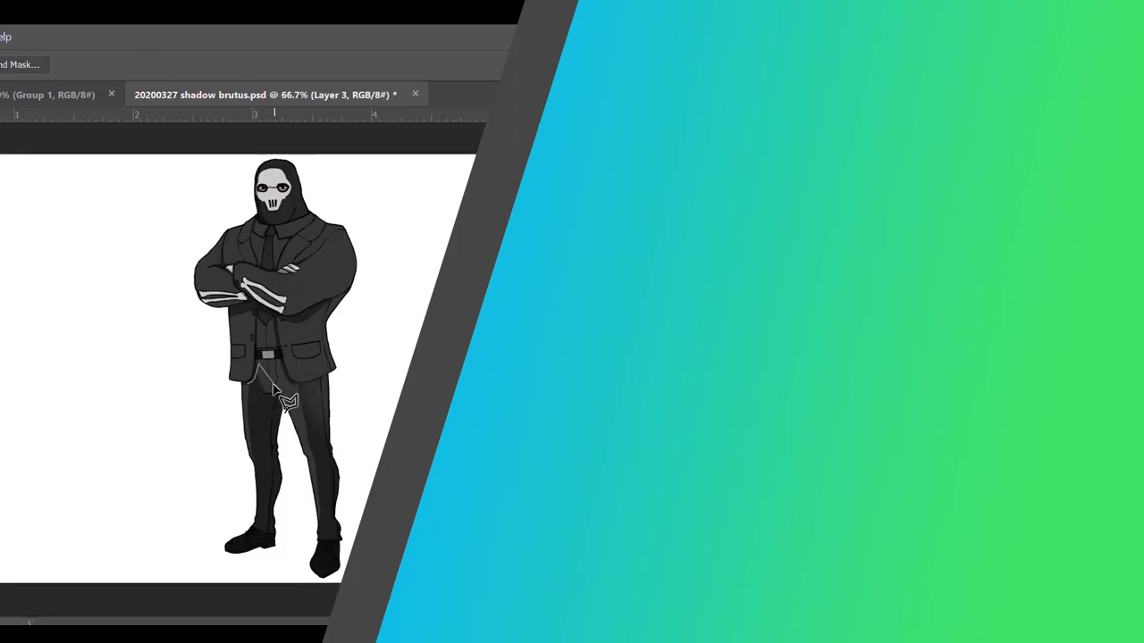
pyautogui.hotkey('ctrl', '+')
pyautogui.scroll(3, 178, 357)
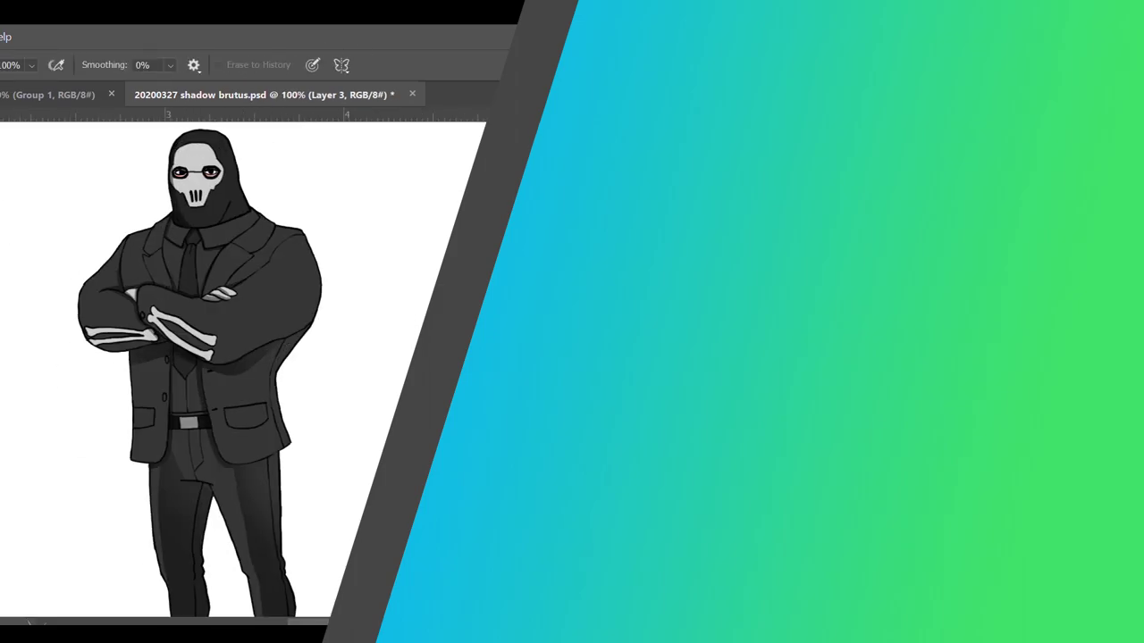